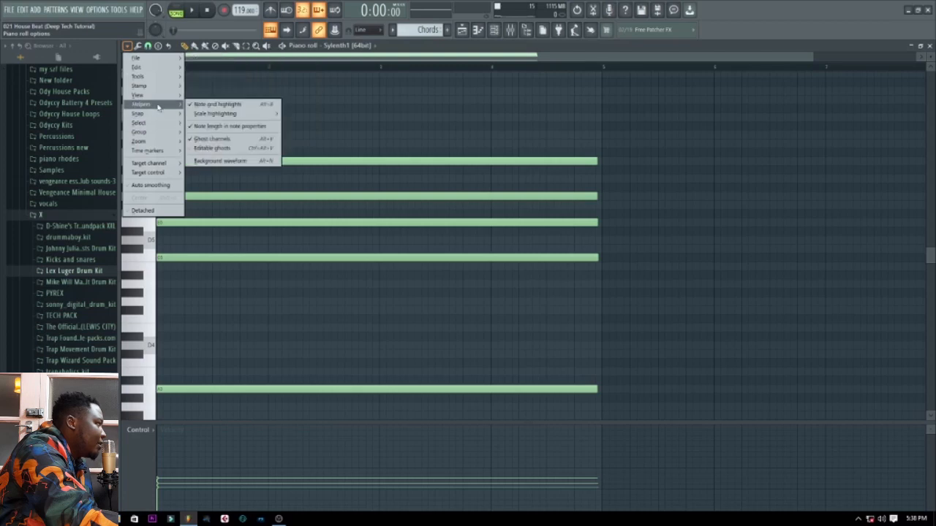
mouse_move(230, 114)
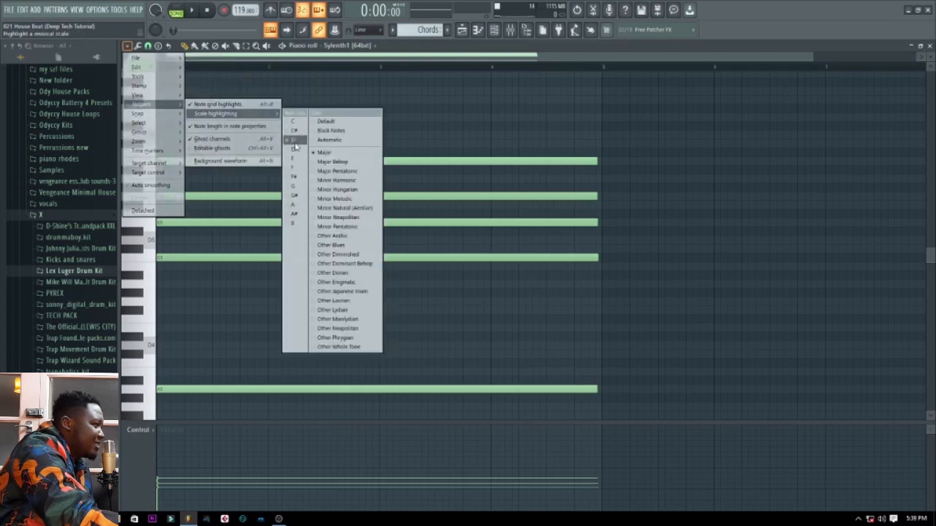
left_click(789, 227)
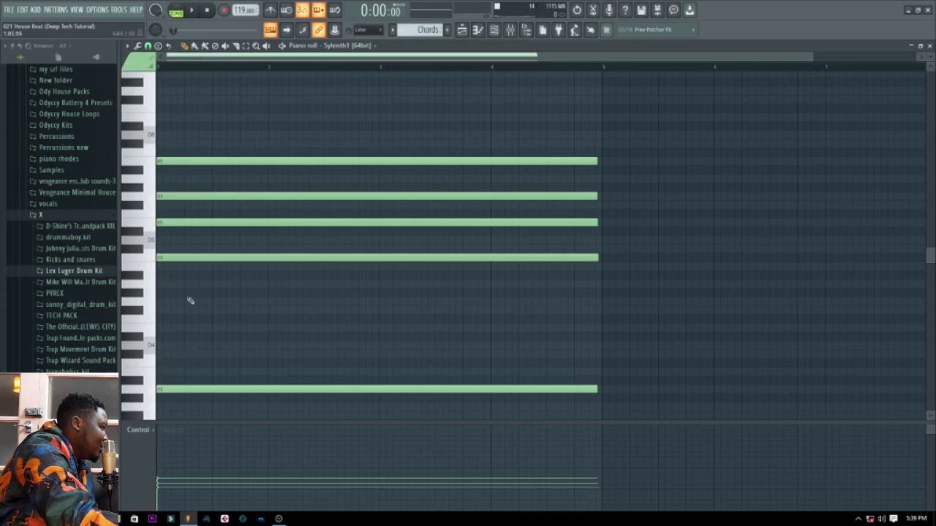
scroll(188, 322, "down", 3)
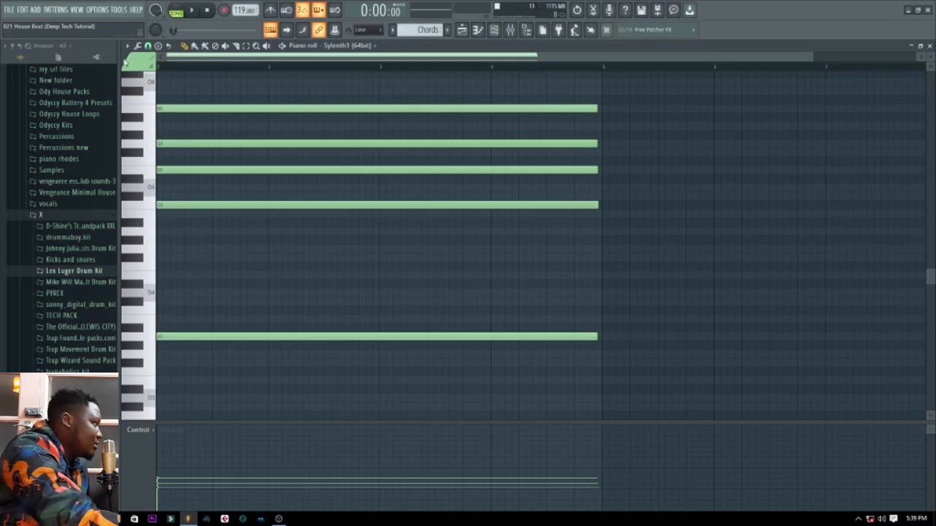
Step: Set the root note of the piano roll's scale highlighting to C
left_click(148, 45)
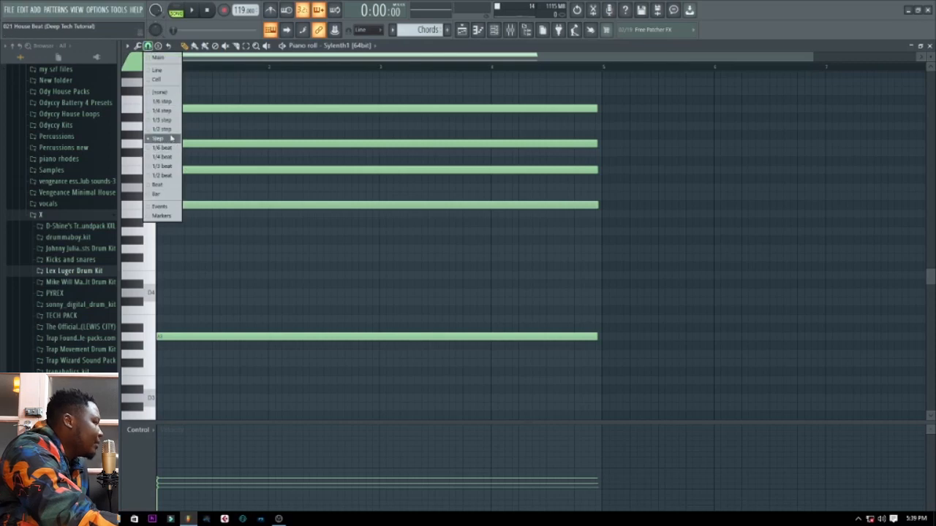
left_click(128, 45)
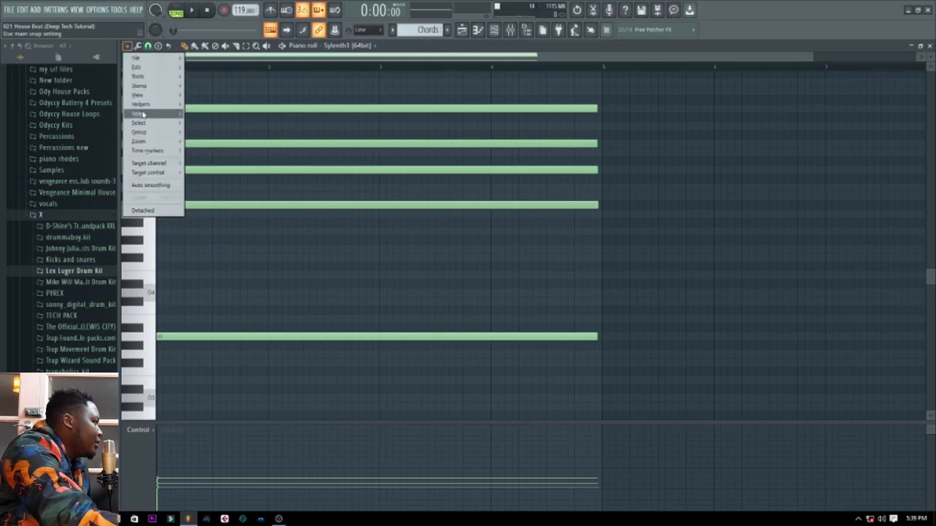
mouse_move(147, 104)
mouse_move(232, 115)
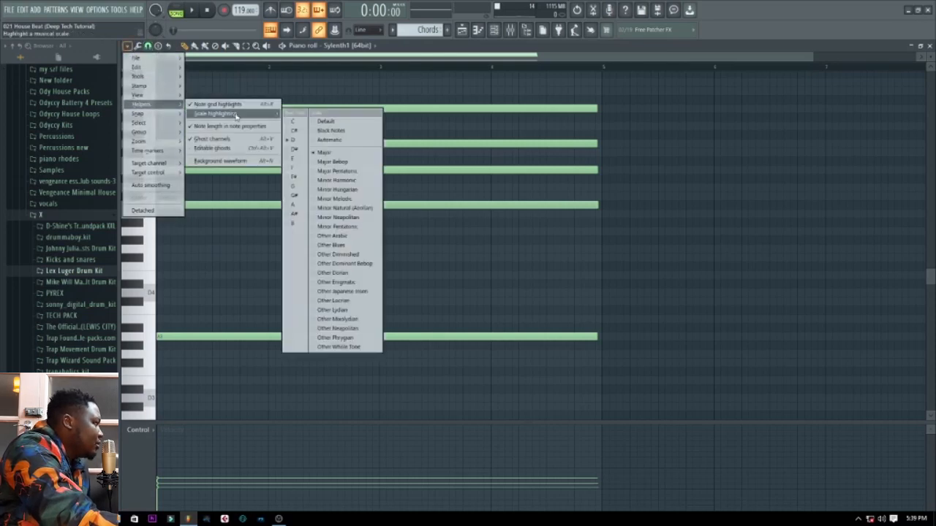
left_click(301, 123)
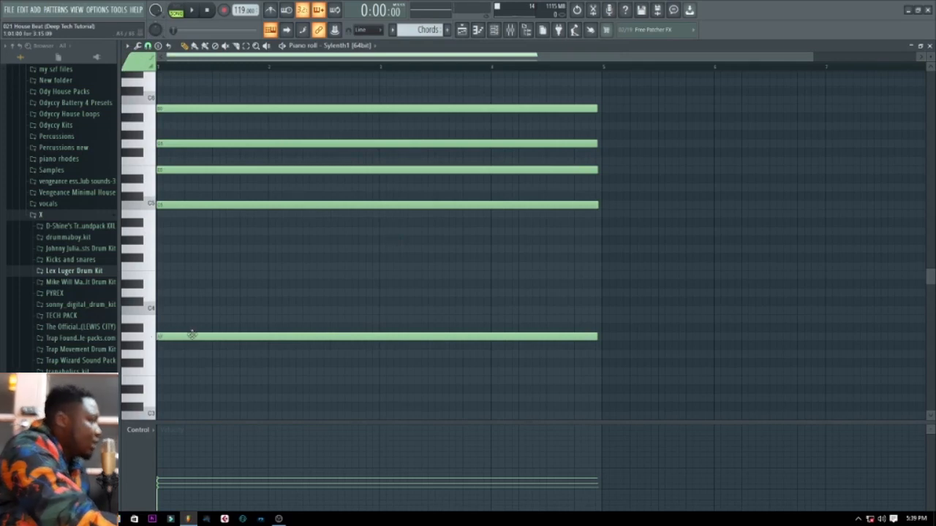
Step: Audition A4 on the piano keys, try it as an extra note in the chord, and delete it again
scroll(195, 276, "up", 2)
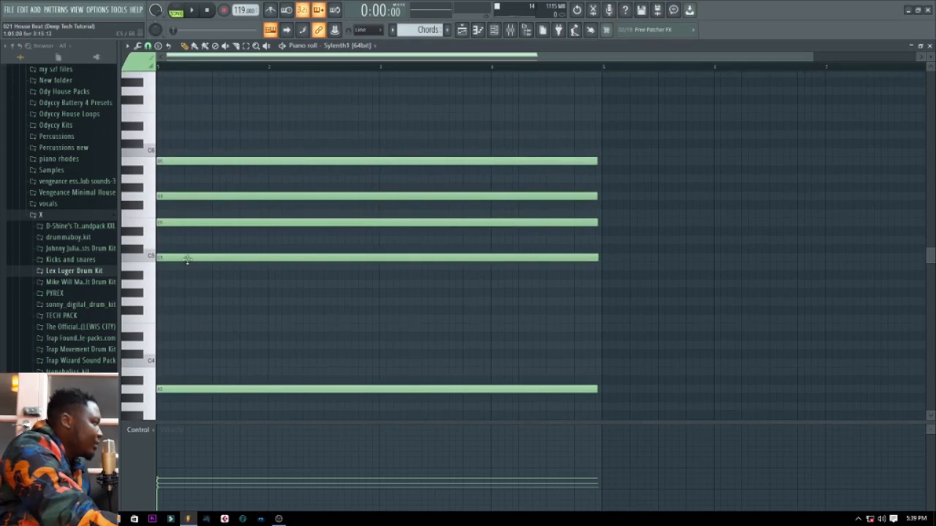
scroll(215, 274, "down", 5)
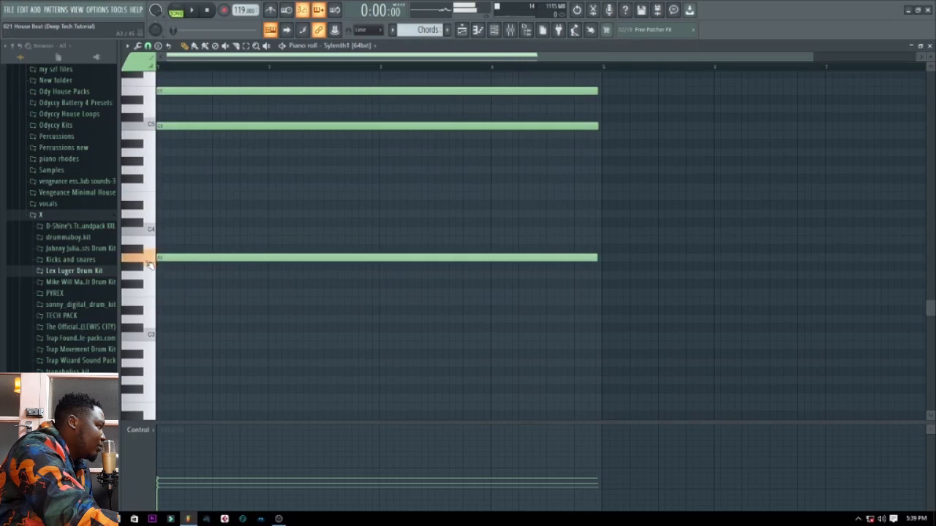
scroll(192, 245, "up", 3)
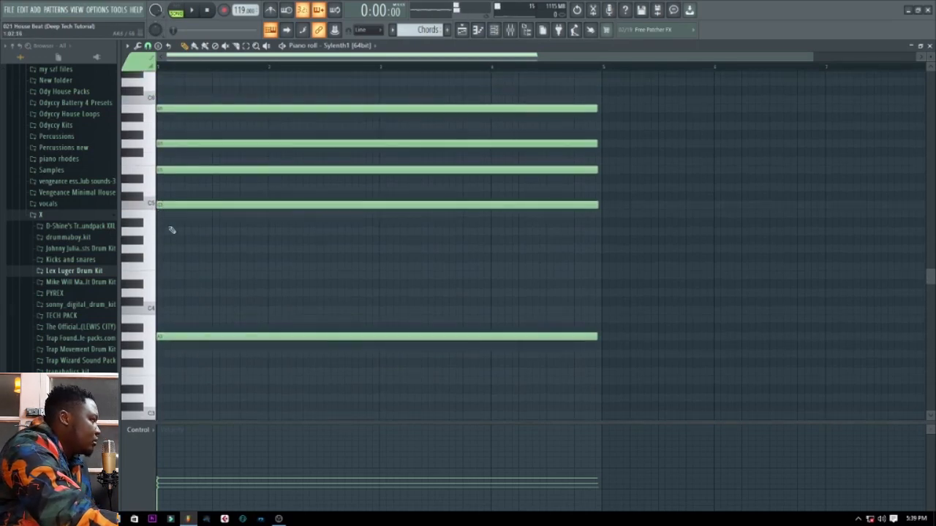
left_click(150, 232)
left_click(150, 232)
left_click(150, 232)
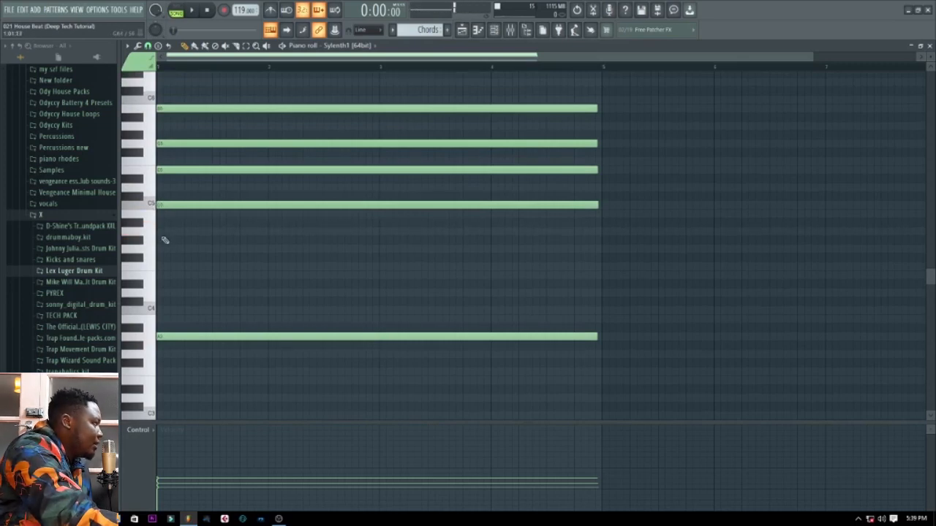
left_click(163, 232)
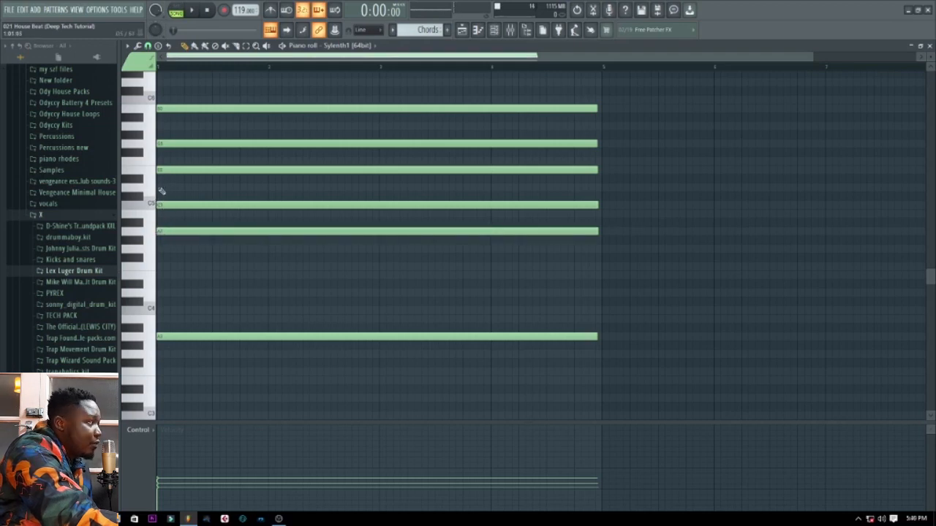
right_click(182, 231)
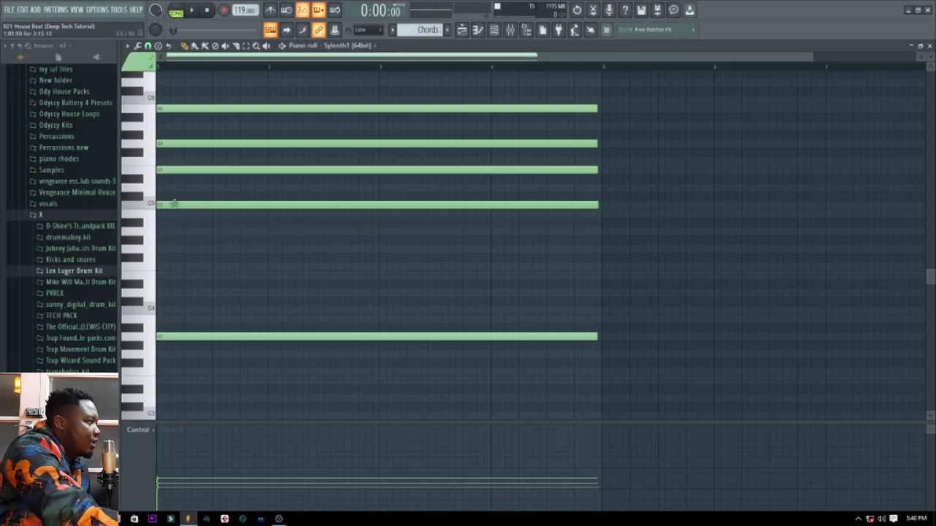
Step: Play the chord pattern outside the piano roll and view the patch loaded in its Sylenth1 channel
left_click(193, 11)
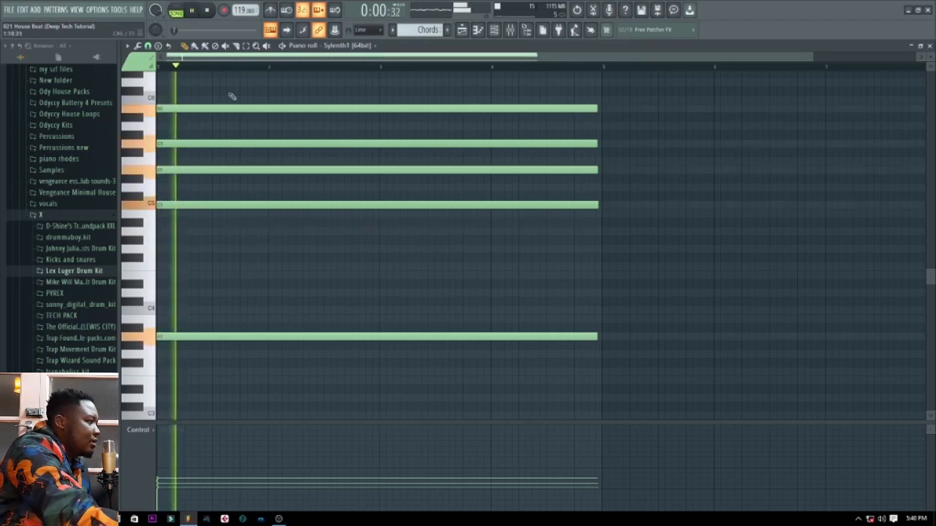
left_click(929, 46)
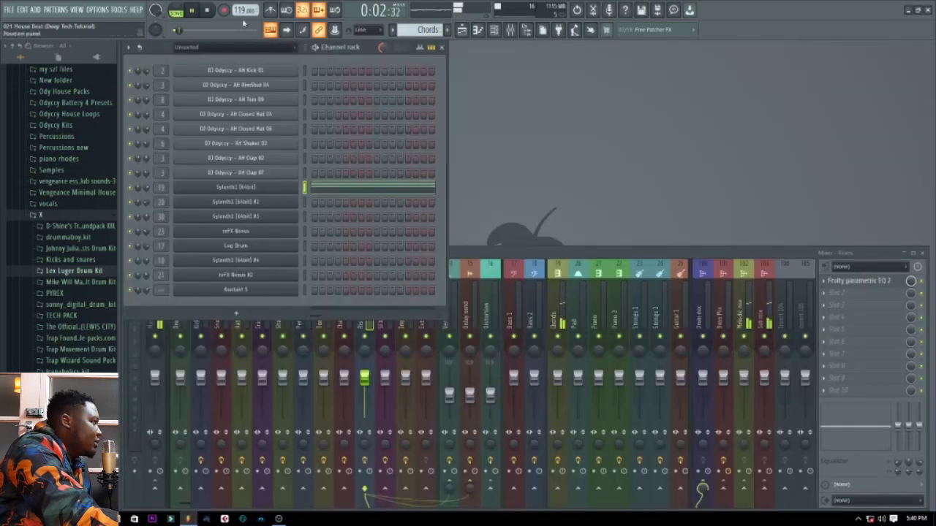
key("space")
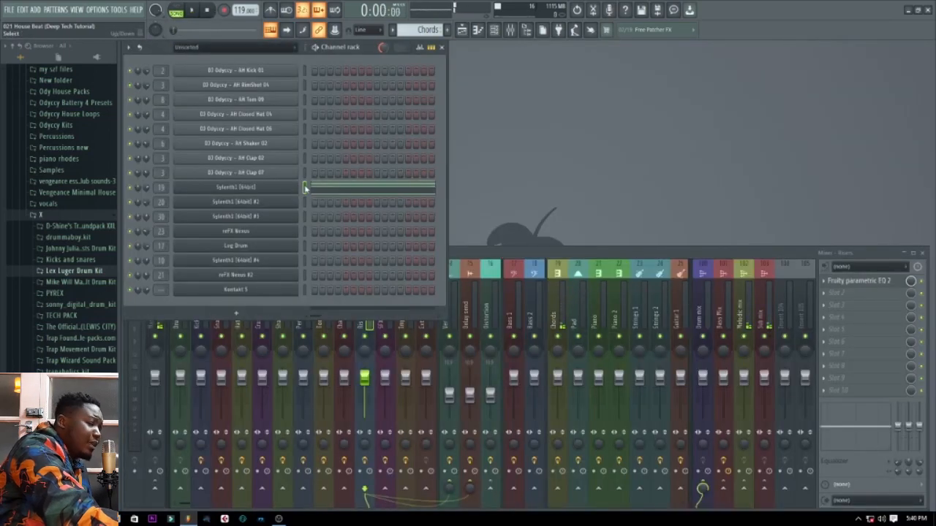
left_click(256, 192)
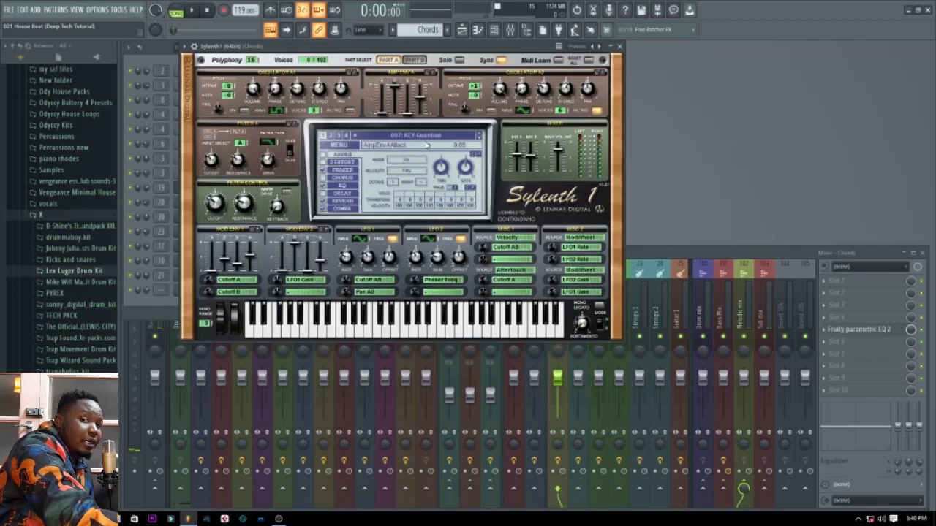
left_click(618, 46)
Step: Play the chords while examining the Fruity parametric EQ 2 curve on the Chords mixer track
left_click(192, 10)
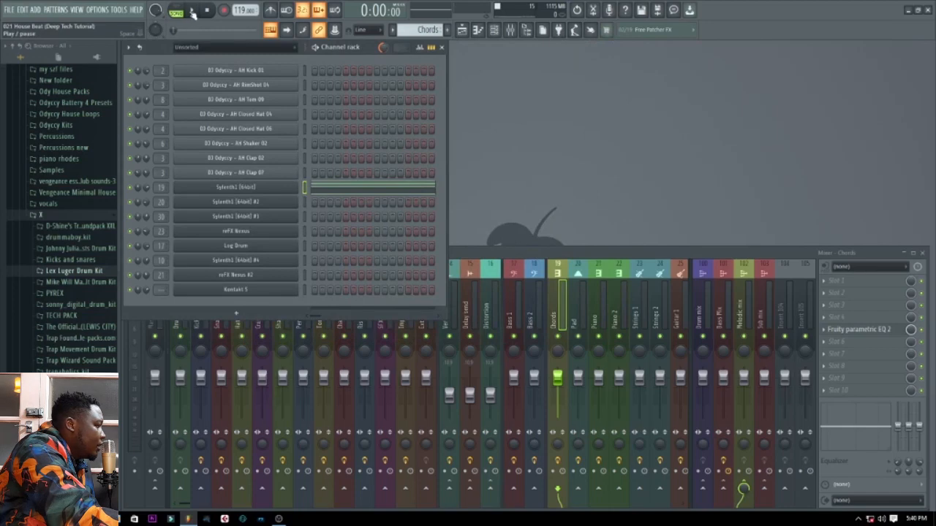
left_click(562, 313)
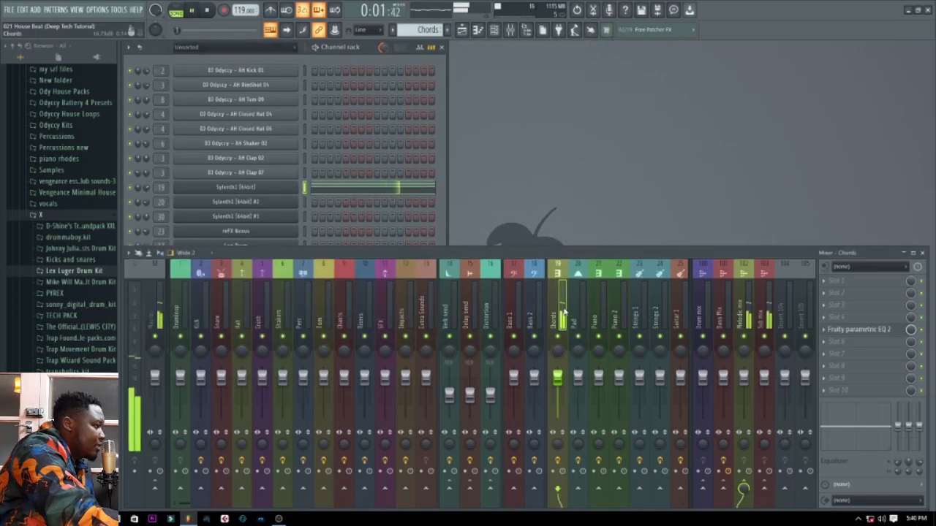
left_click(859, 329)
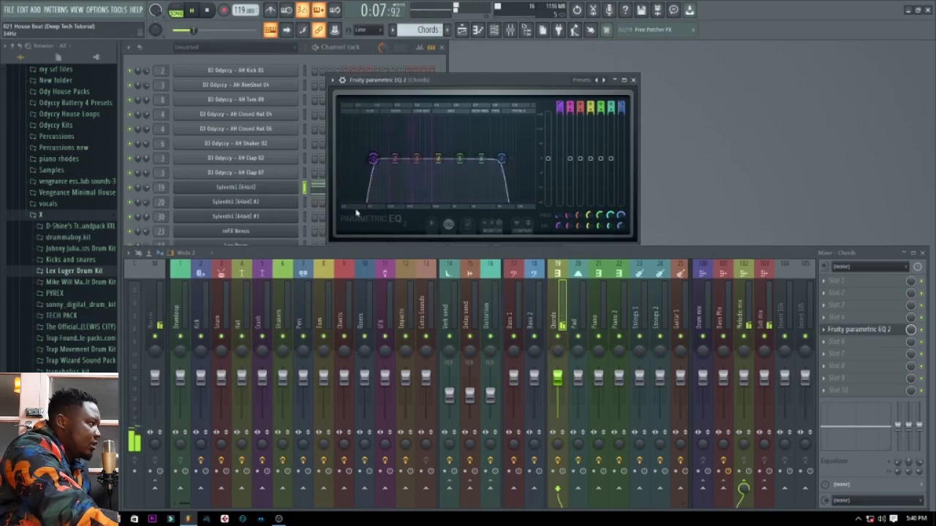
left_click(209, 11)
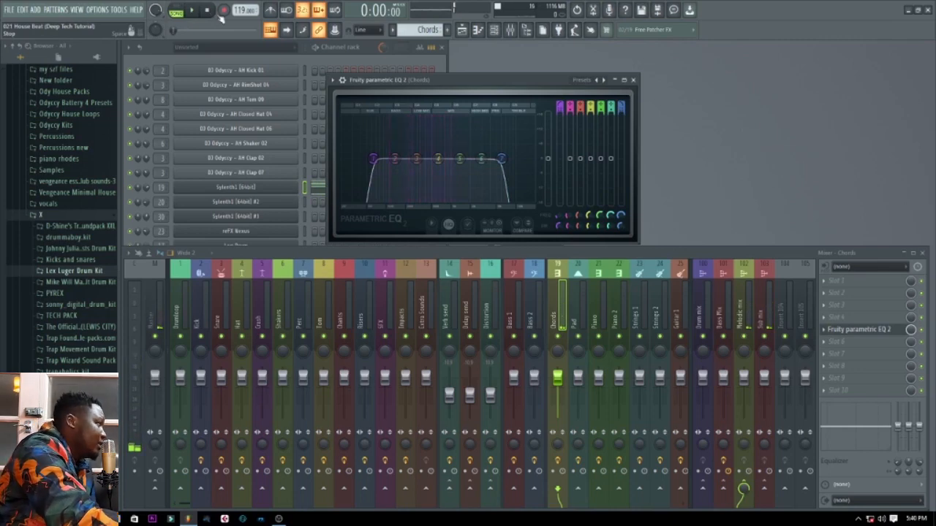
left_click(634, 79)
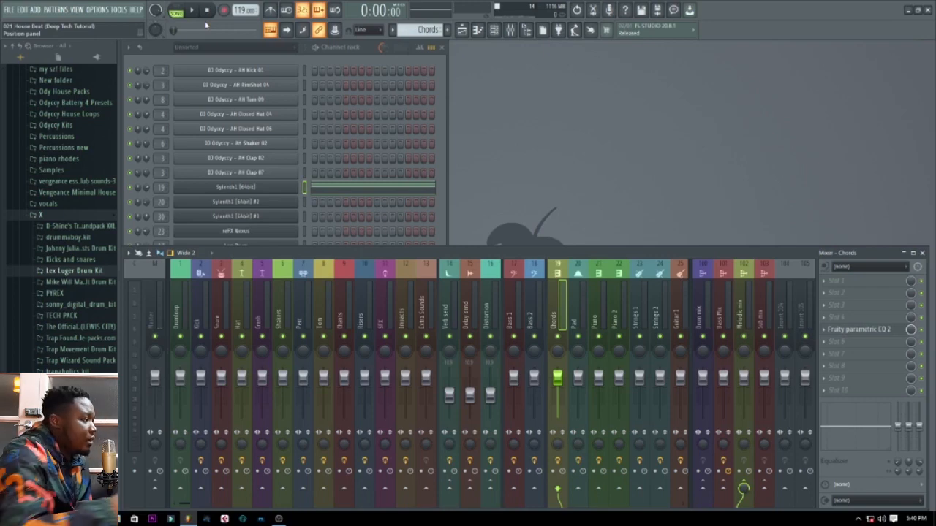
Step: Unmute the Pad track in the playlist alongside the Chords track
left_click(462, 29)
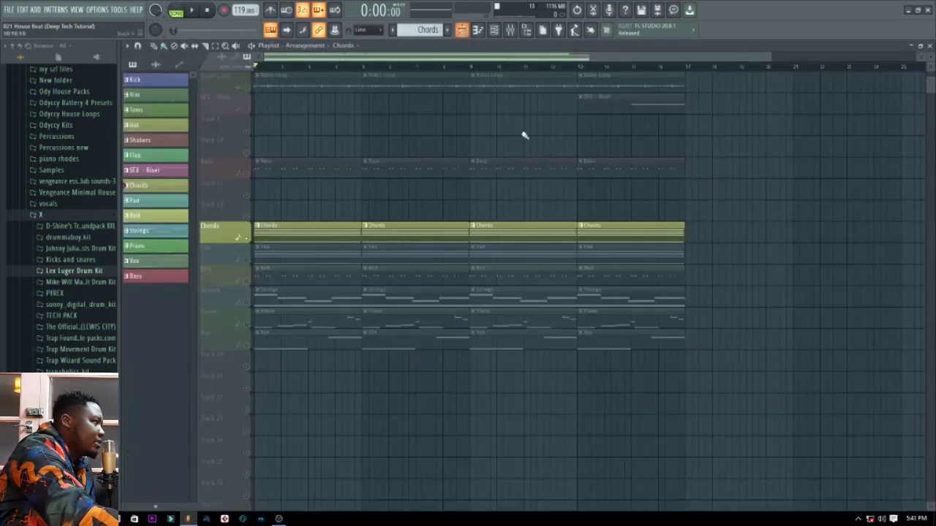
left_click(248, 260)
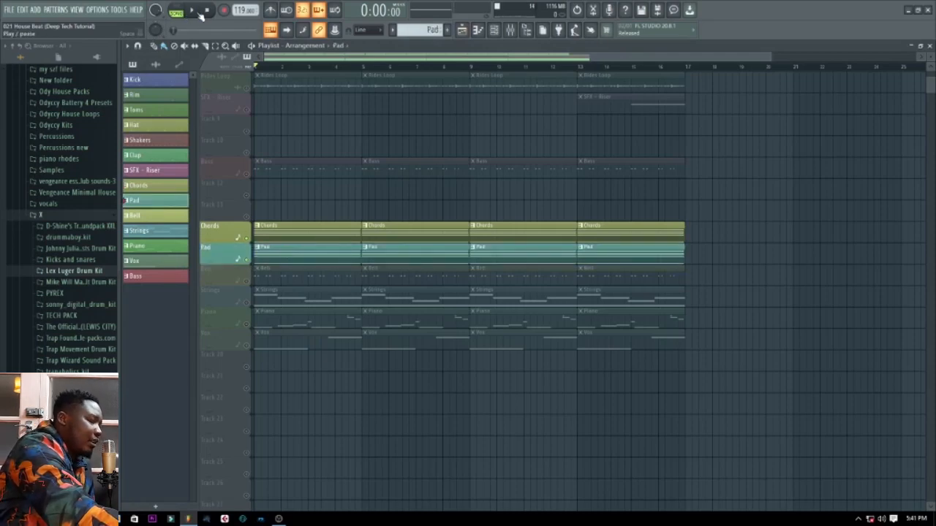
left_click(929, 45)
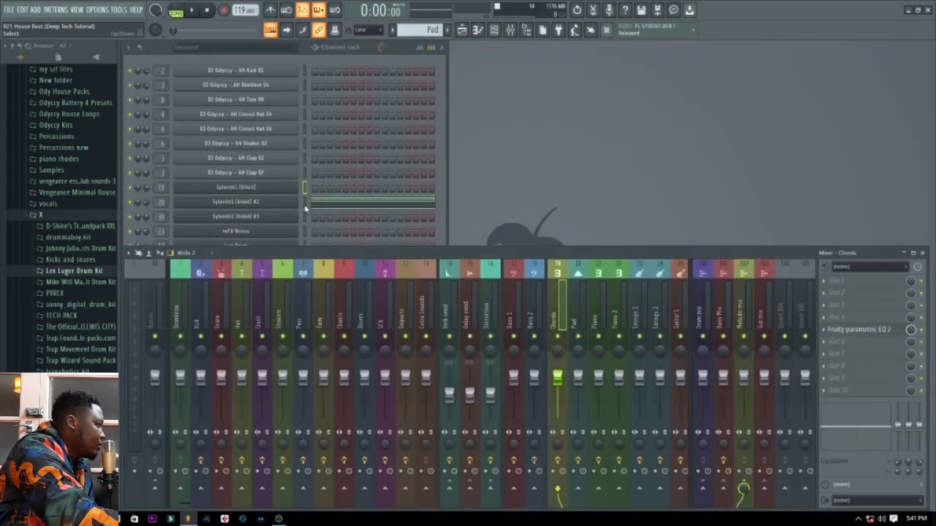
left_click(462, 29)
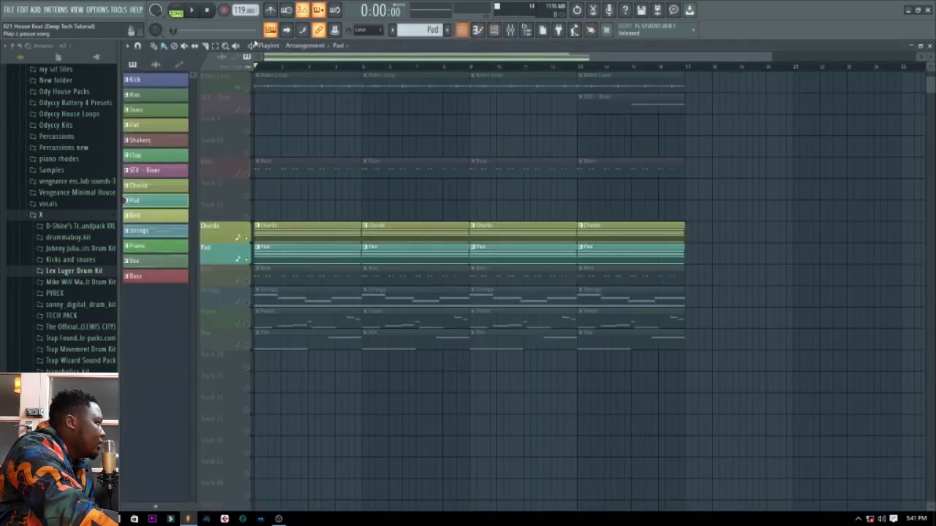
Step: Play the arrangement to hear the chords and pad together
left_click(194, 11)
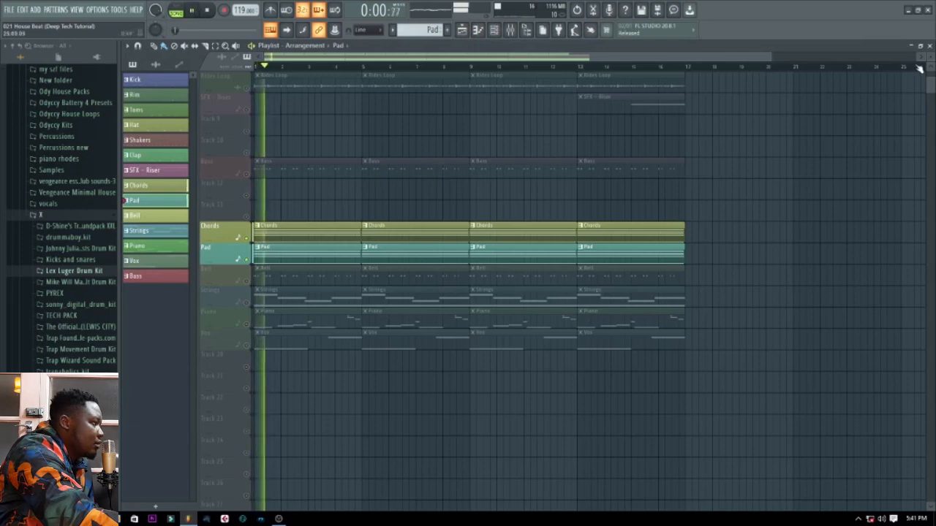
left_click(929, 45)
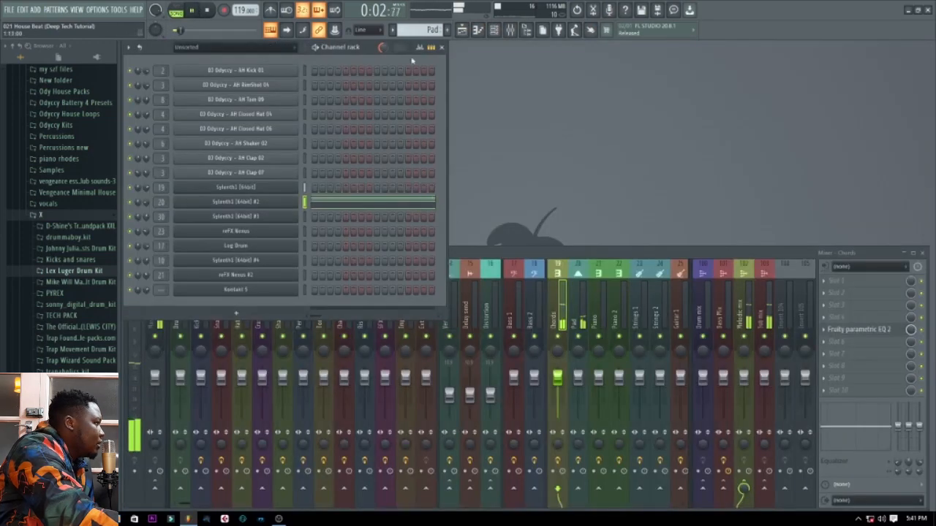
left_click(463, 31)
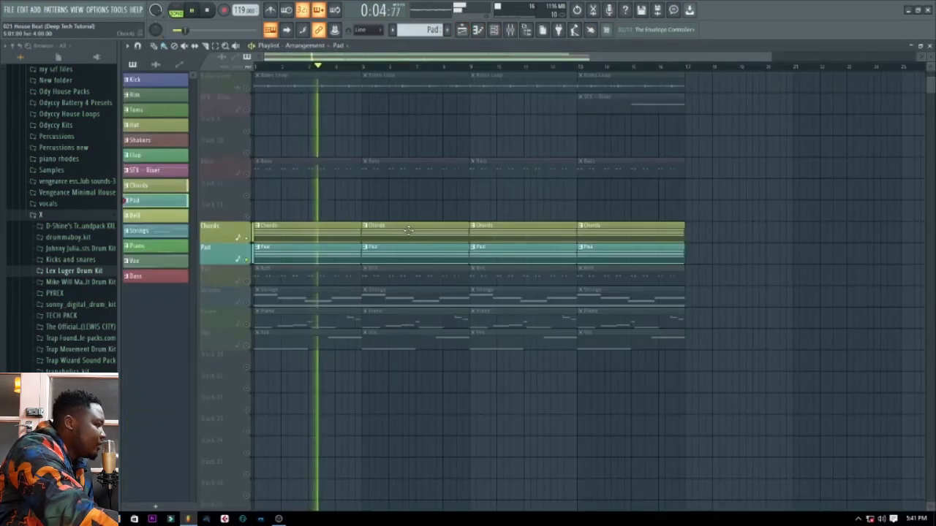
Step: Mute the Chords track in the playlist and restart playback to hear the pad alone
key("space")
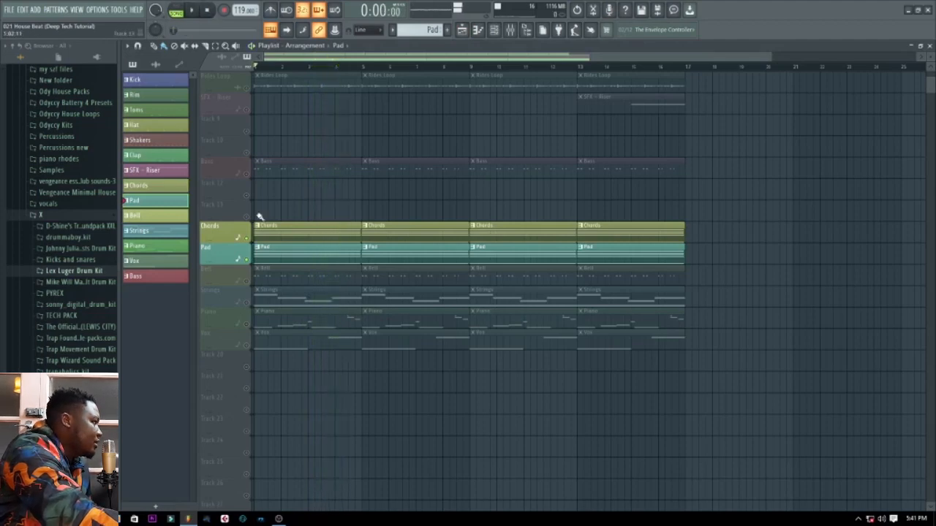
left_click(246, 239)
key("space")
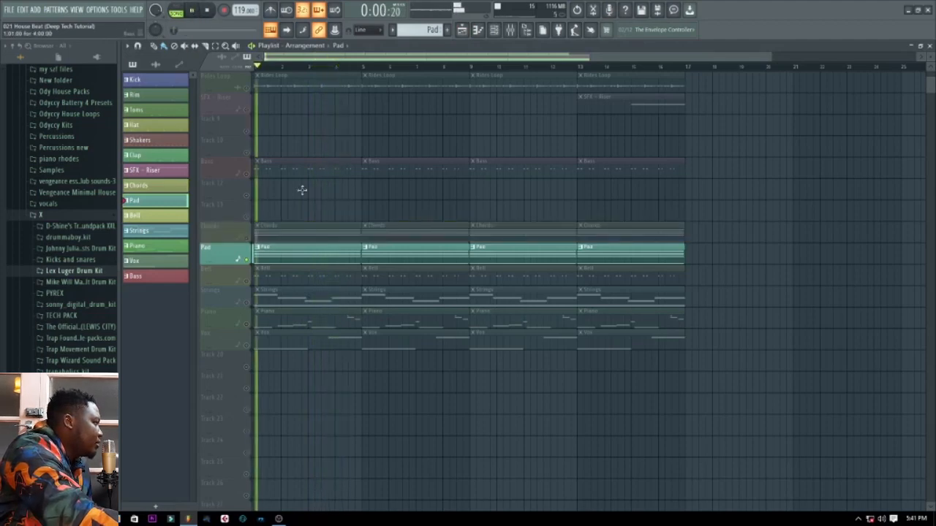
Step: Examine the pad's Sylenth1 patch and the Fruity parametric EQ 2 curve on the Pad mixer track
key("F5")
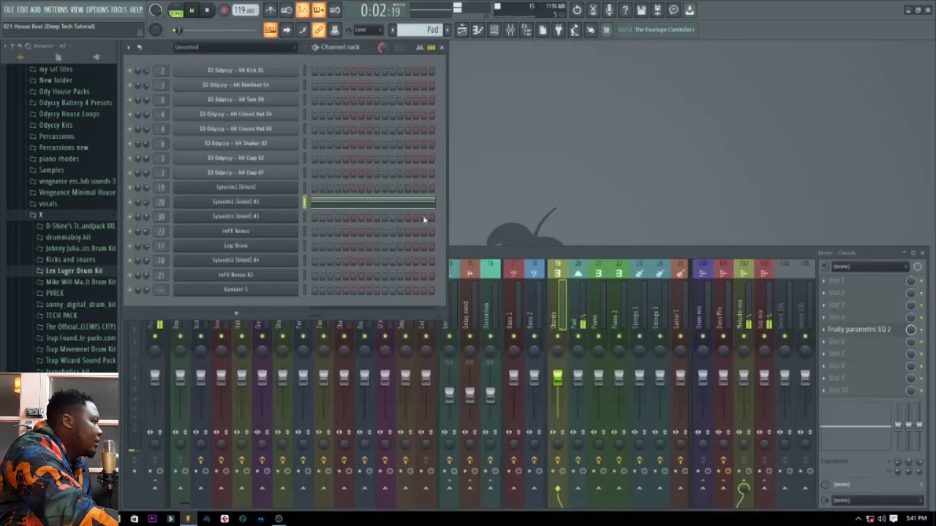
left_click(272, 206)
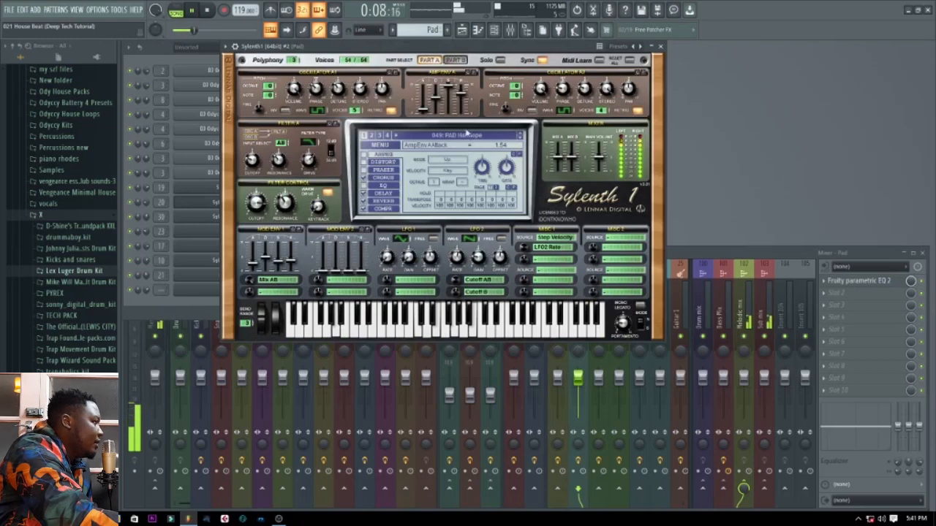
left_click(660, 46)
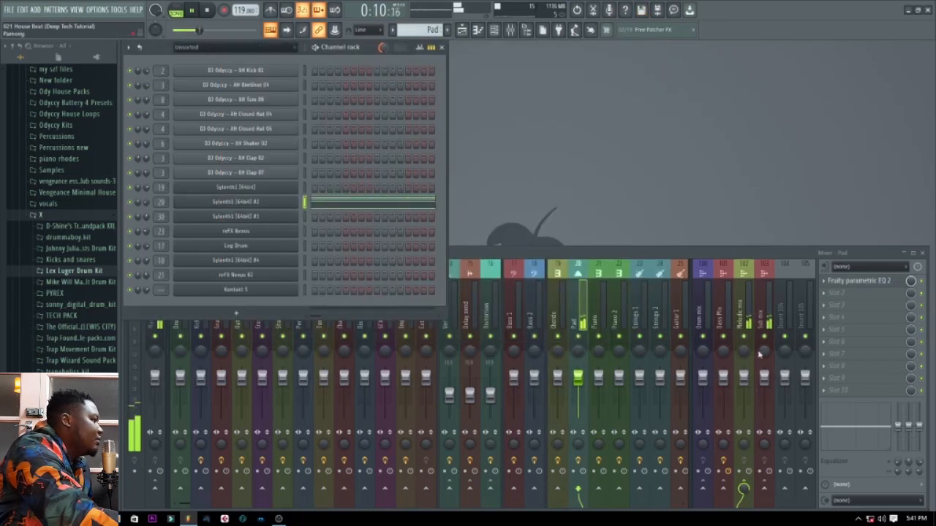
left_click(585, 307)
left_click(848, 285)
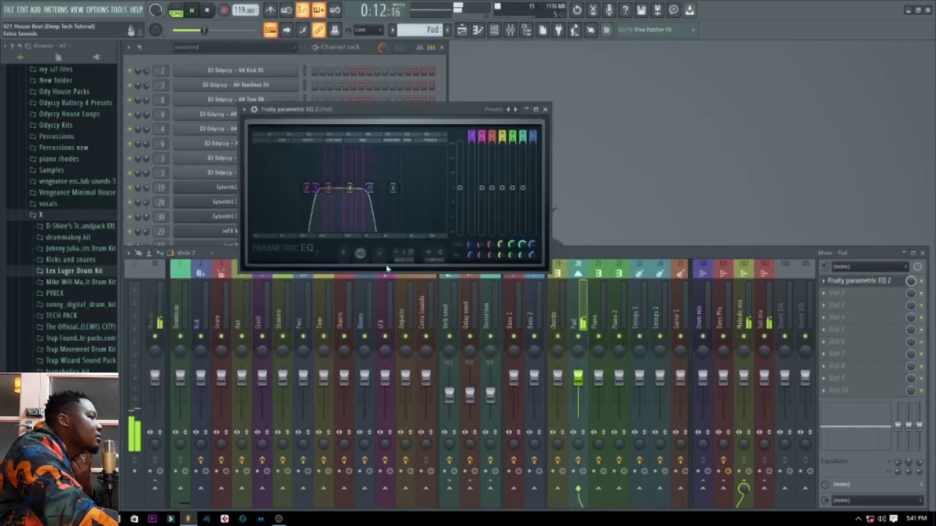
Step: Open up the low-pass band on the pad's EQ, restore its cut to compare the sound, and close the EQ
left_click(533, 245)
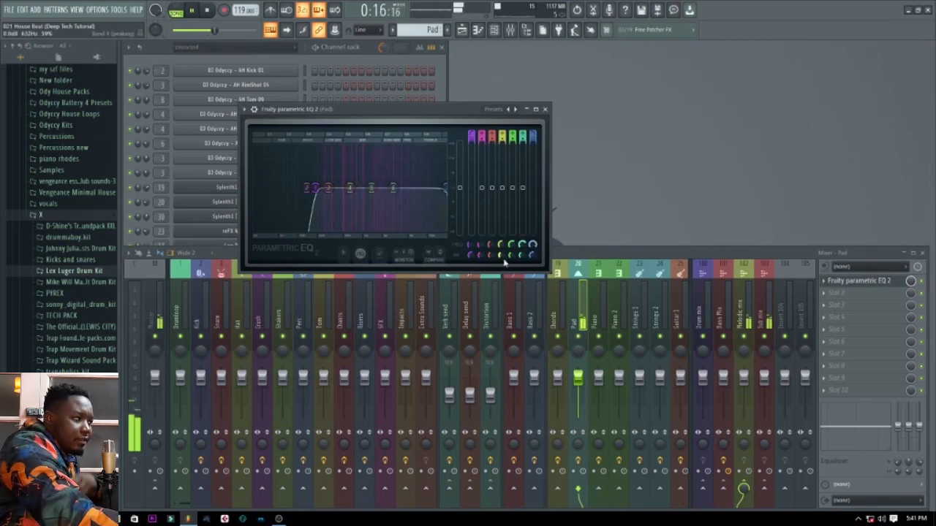
left_click_drag(446, 188, 372, 188)
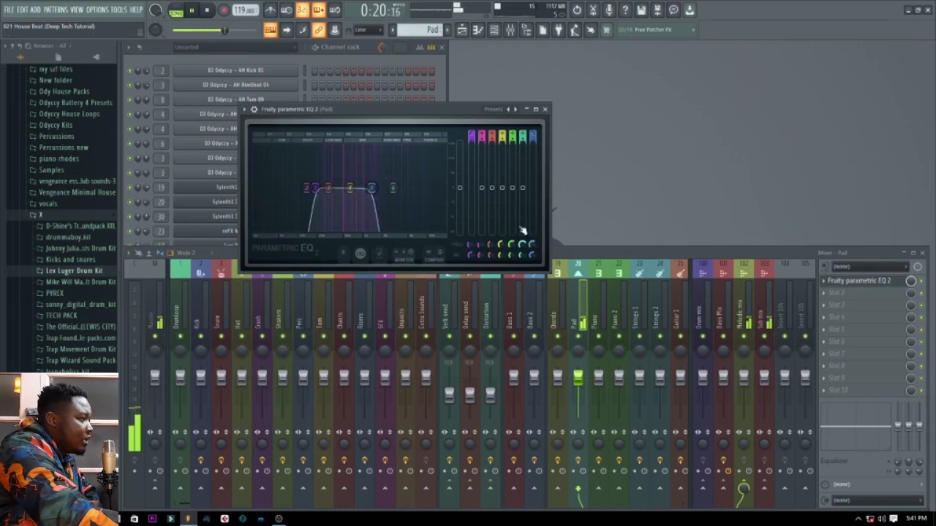
left_click(544, 109)
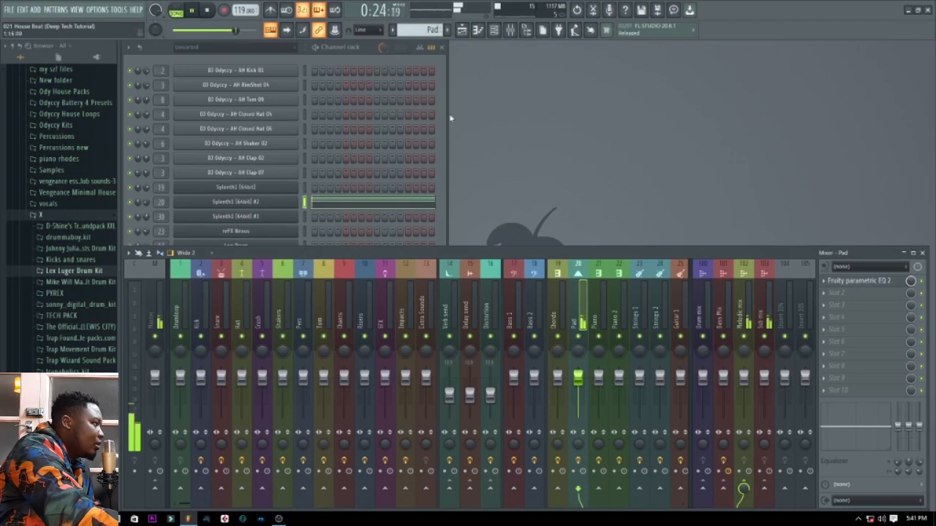
Step: Unmute the Chords track in the playlist and play the chords and pad together briefly from the start
left_click(461, 30)
key("space")
left_click(246, 239)
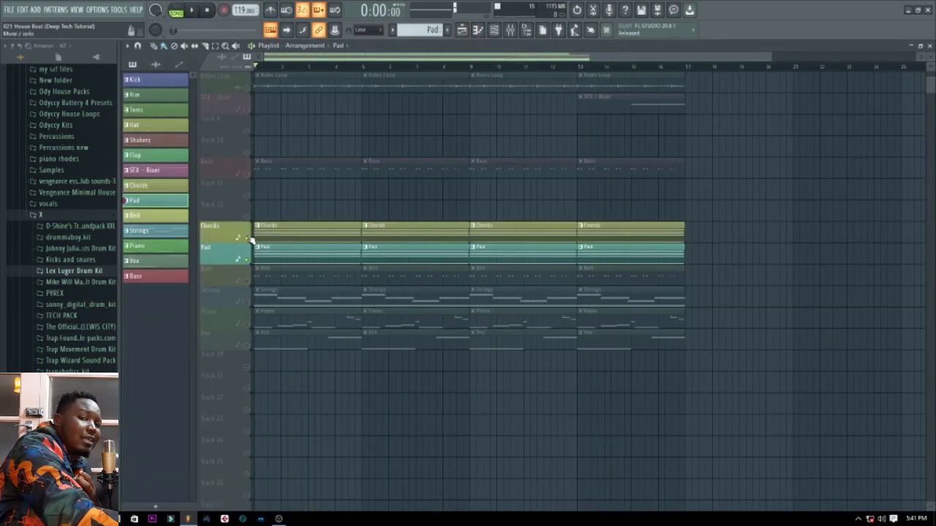
left_click(198, 10)
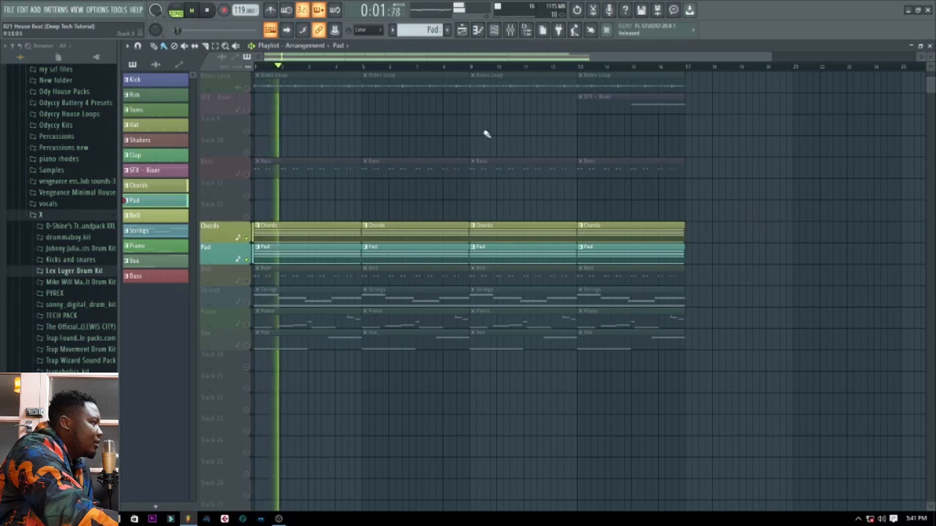
left_click(207, 11)
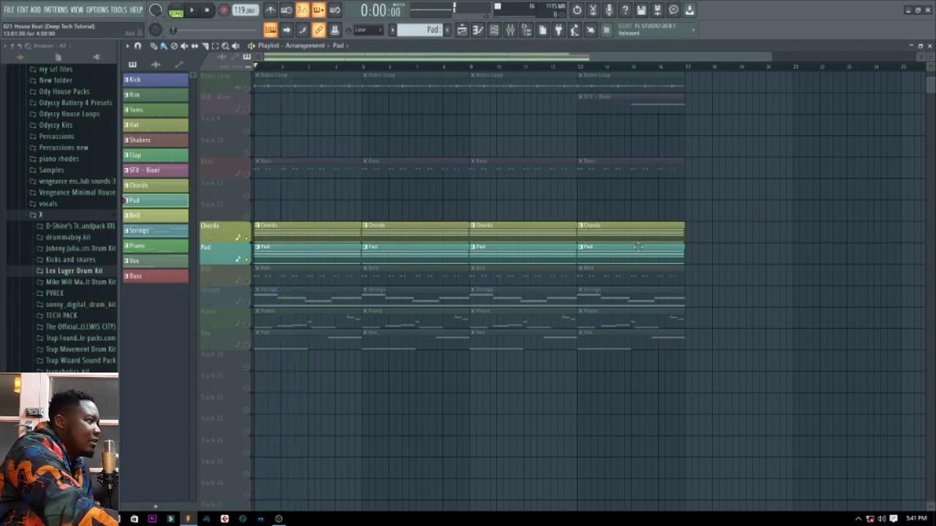
Step: Unmute the Bell track in the playlist and select the Bell pattern
scroll(336, 236, "up", 4)
scroll(338, 230, "up", 2)
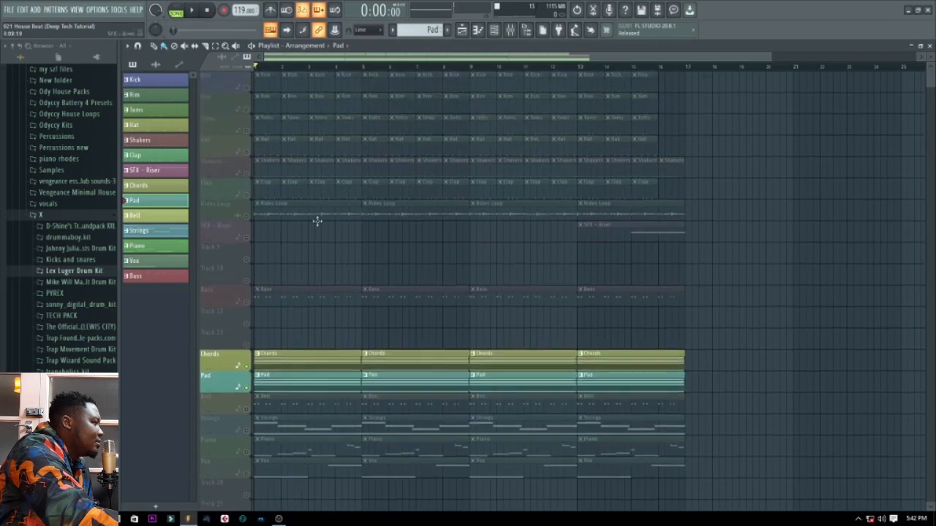
scroll(305, 355, "down", 3)
left_click(247, 344)
left_click(162, 217)
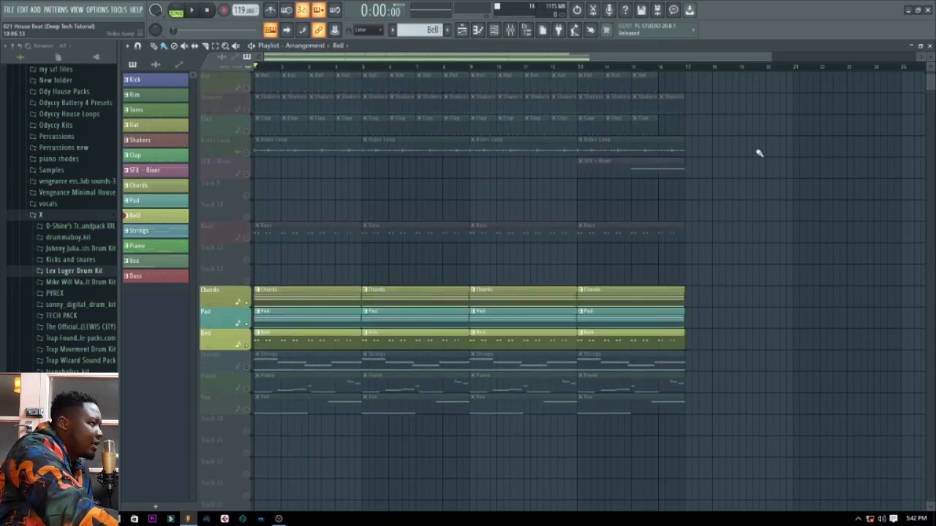
Step: Examine the Bell channel's Sylenth1 patch and close the synth
left_click(929, 45)
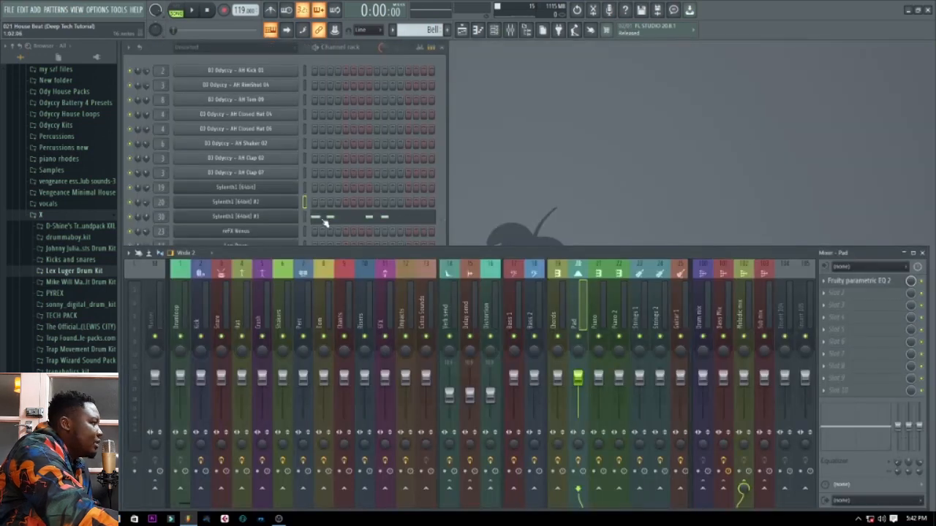
left_click(306, 219)
left_click(267, 220)
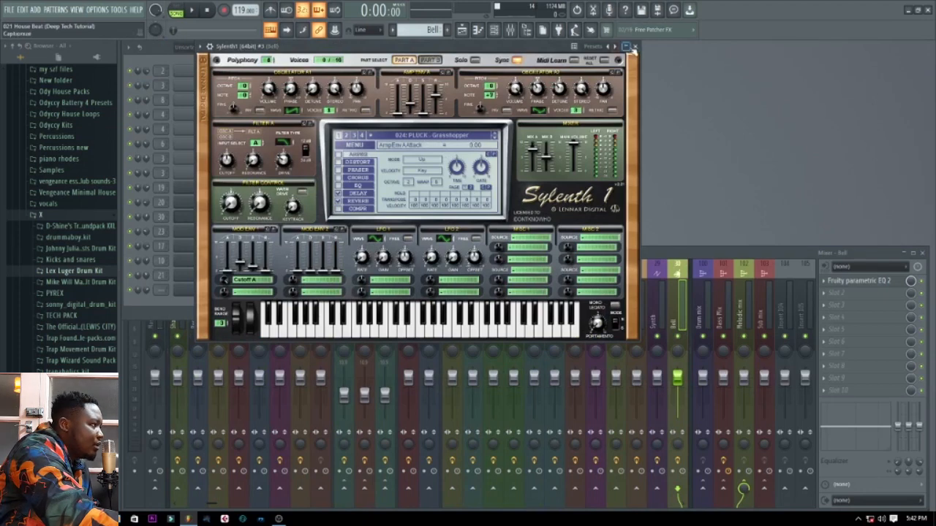
left_click(635, 46)
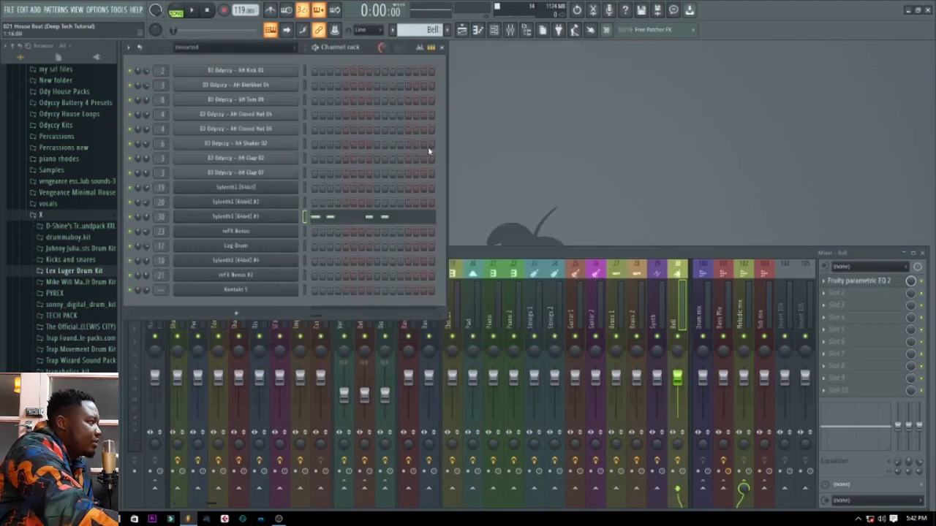
Step: Play the arrangement and mute the Pad track in the playlist to hear the bell with the chords
left_click(193, 11)
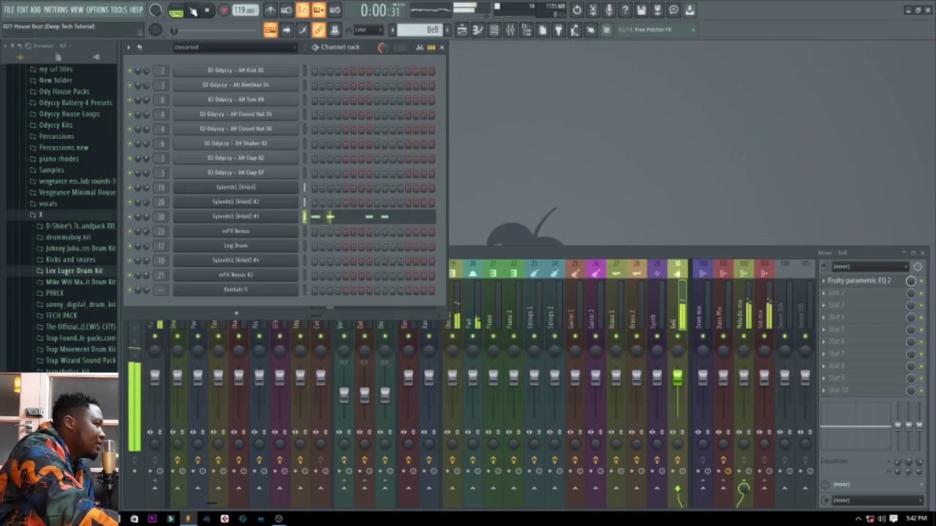
left_click(461, 29)
left_click(251, 326)
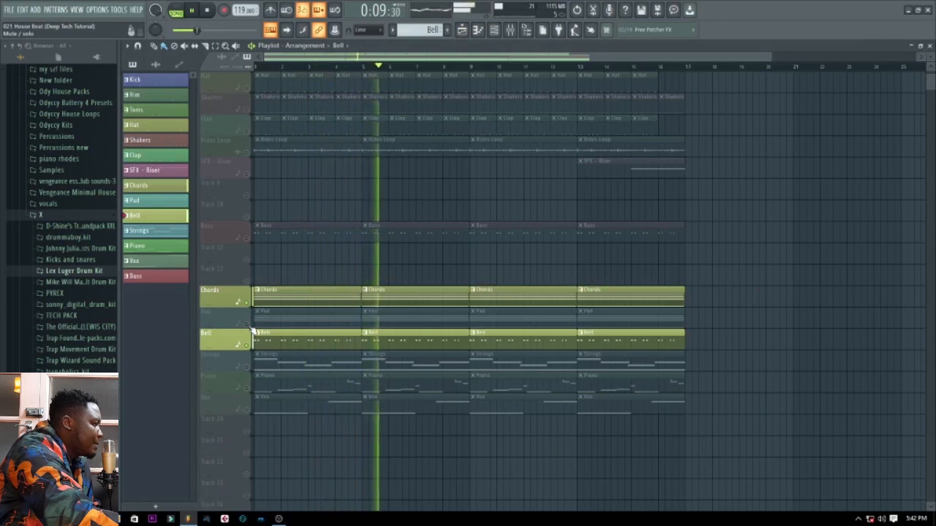
Step: Unmute the Rides Loop and Clap tracks during playback to hear them with the bell, and mute both again
scroll(257, 264, "up", 3)
left_click(248, 219)
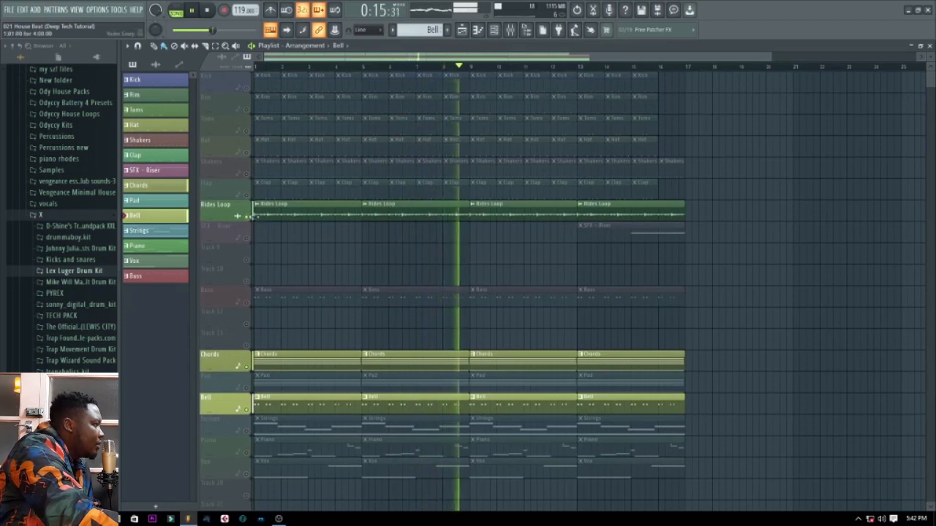
left_click(248, 197)
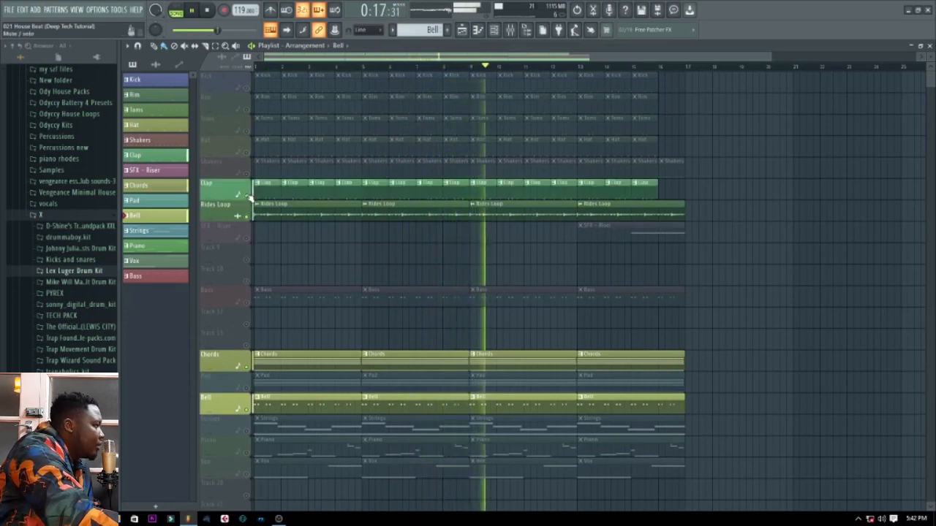
left_click(248, 197)
left_click(249, 216)
Step: Stop playback and unmute the Pad track alongside the Chords and Bell tracks
key("space")
left_click(249, 386)
scroll(226, 282, "down", 3)
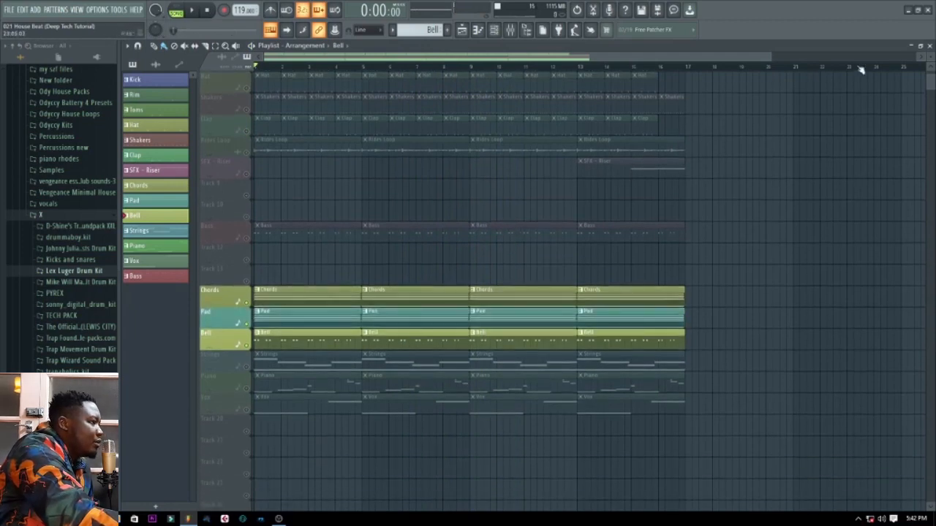
Step: Select the Strings pattern and unmute the Strings track in the playlist
left_click(929, 46)
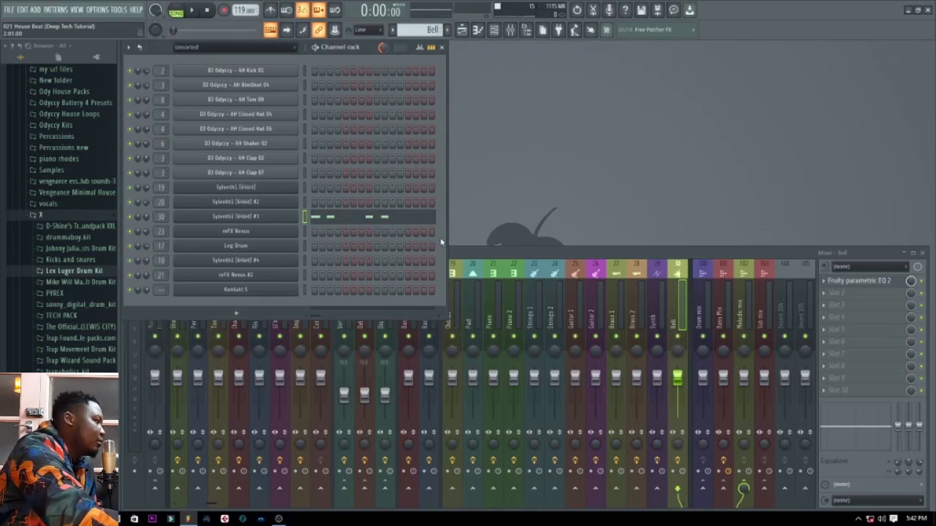
left_click(461, 29)
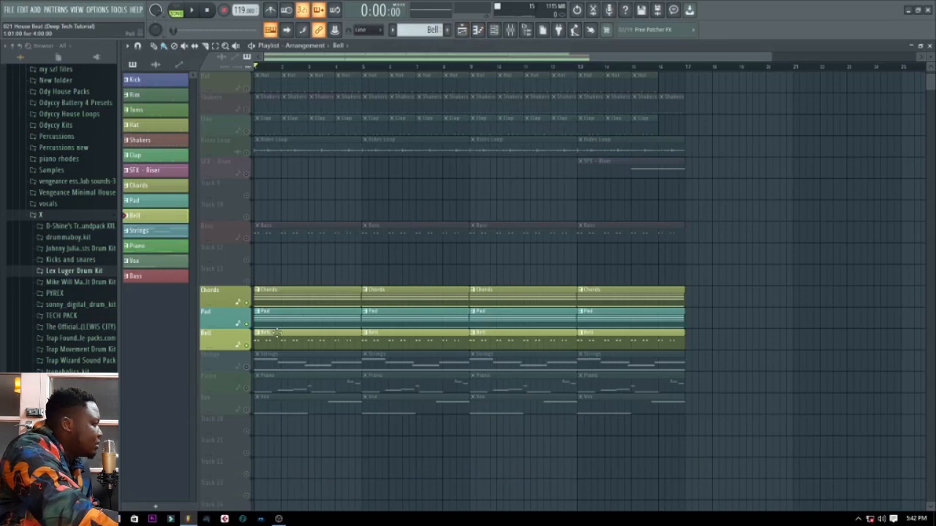
left_click(158, 235)
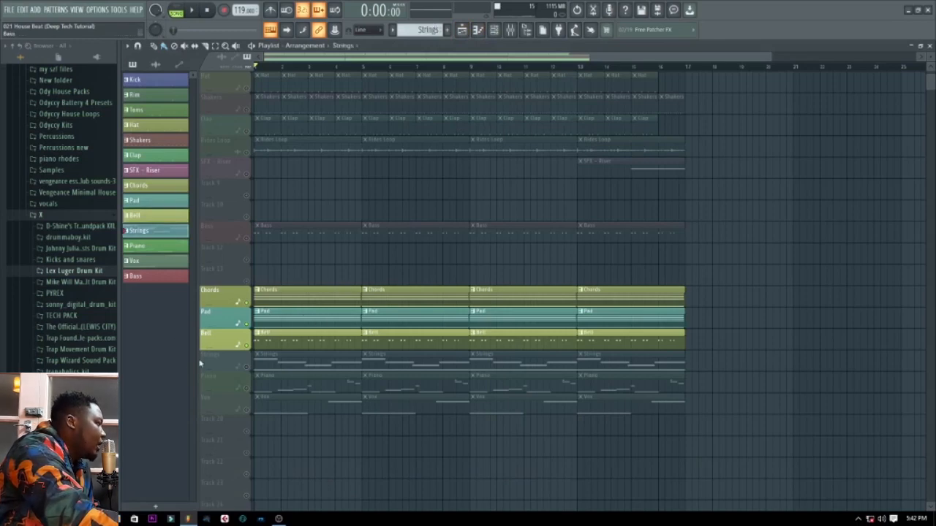
left_click(247, 368)
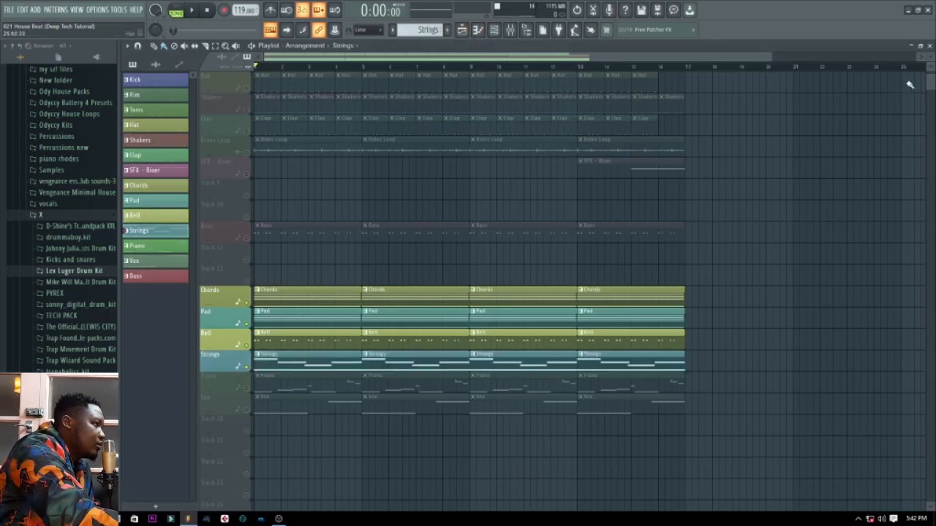
Step: Examine the Strings channel's reFX Nexus preset while playing the arrangement, and close the synth
left_click(929, 45)
left_click(305, 233)
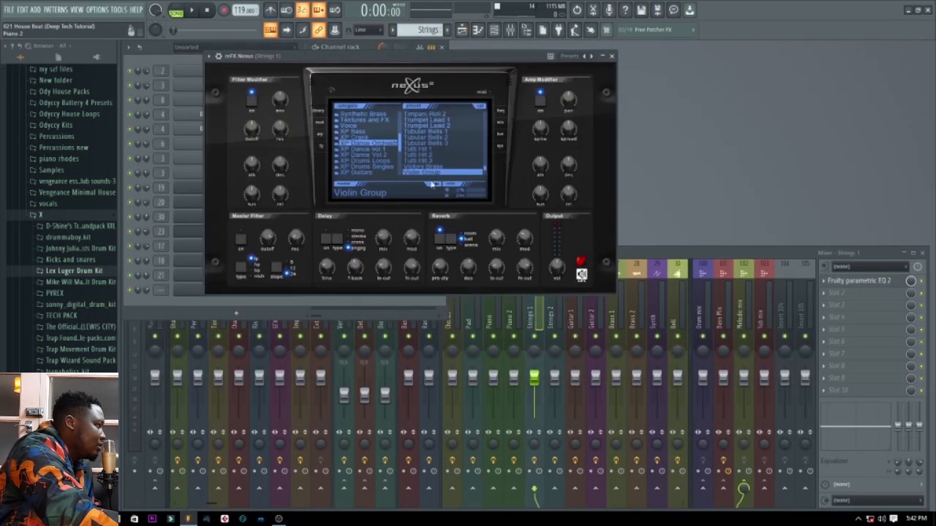
left_click(191, 11)
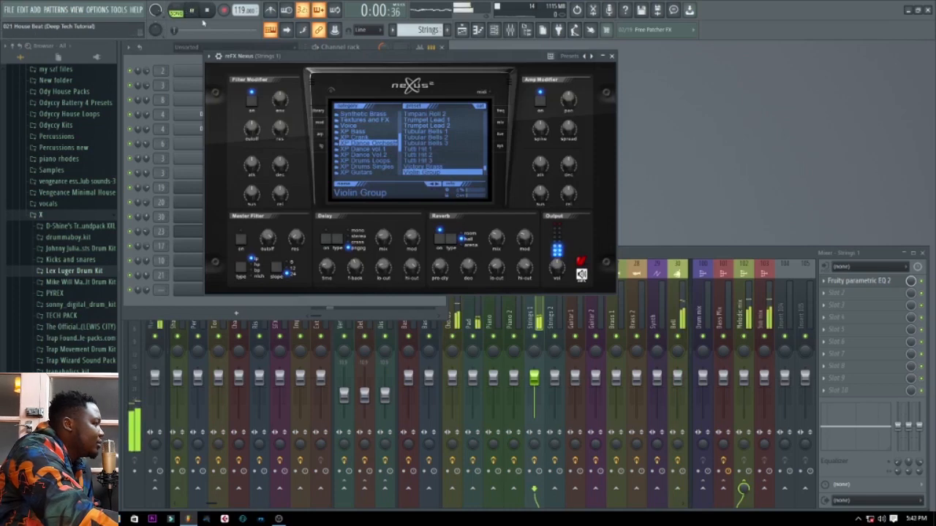
left_click(612, 56)
Step: Mute the Bell, Pad and Chords tracks in the playlist and restart playback to hear the strings alone
key("F5")
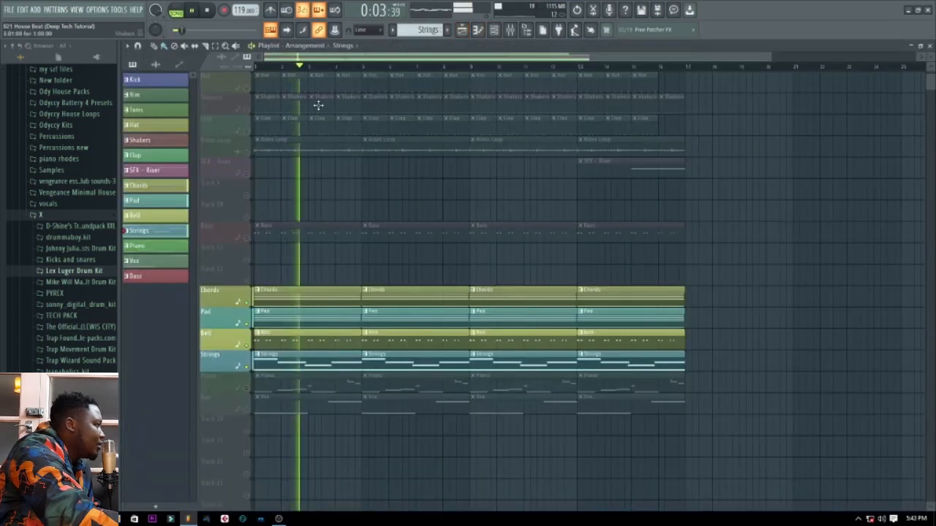
left_click(208, 11)
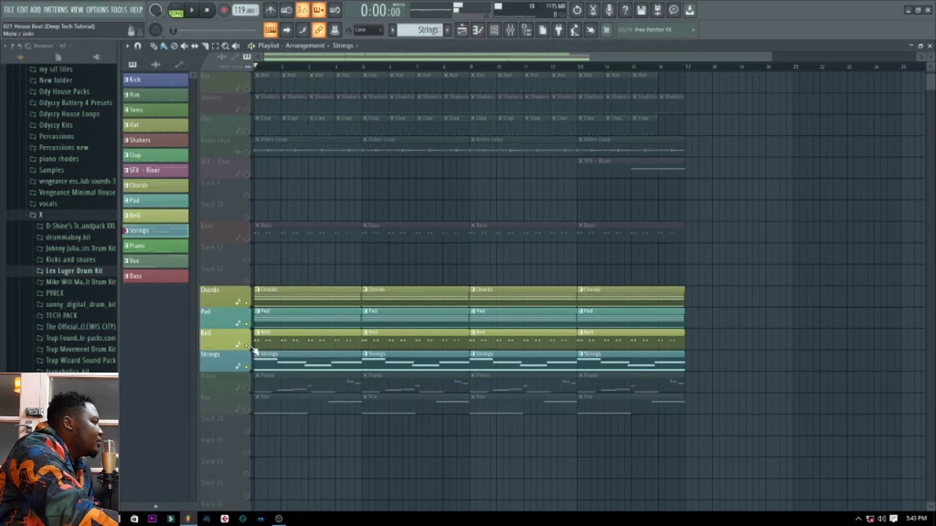
left_click(246, 340)
left_click(246, 319)
left_click(246, 299)
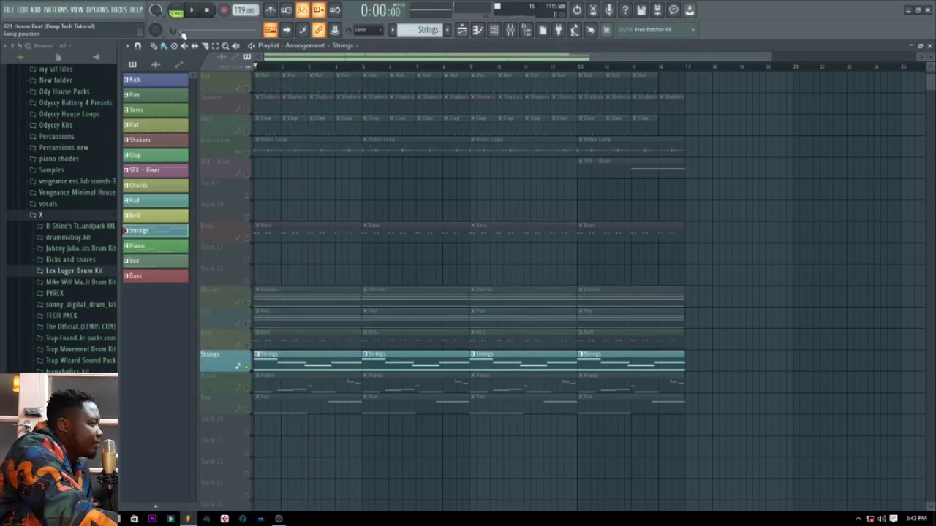
left_click(192, 12)
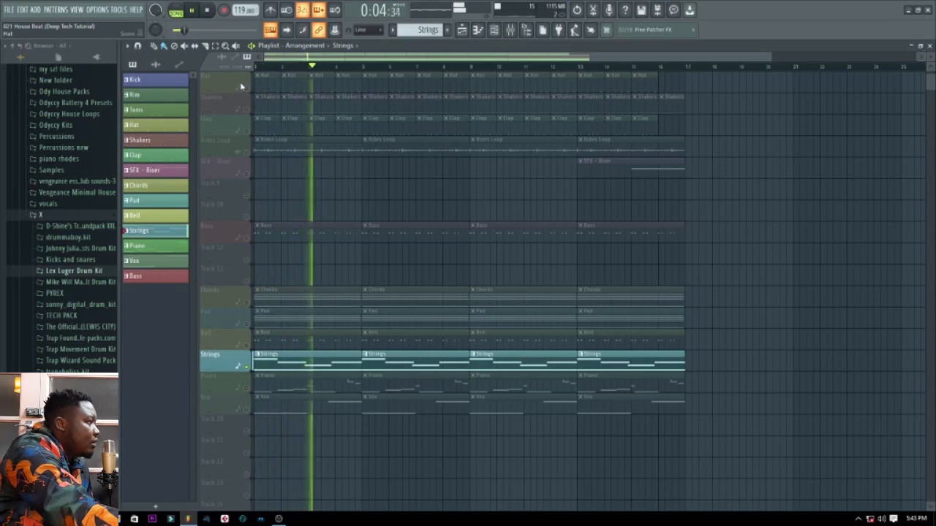
Step: Examine the Fruity parametric EQ 2 curve on the Strings 1 mixer track, close it and stop playback
left_click(511, 30)
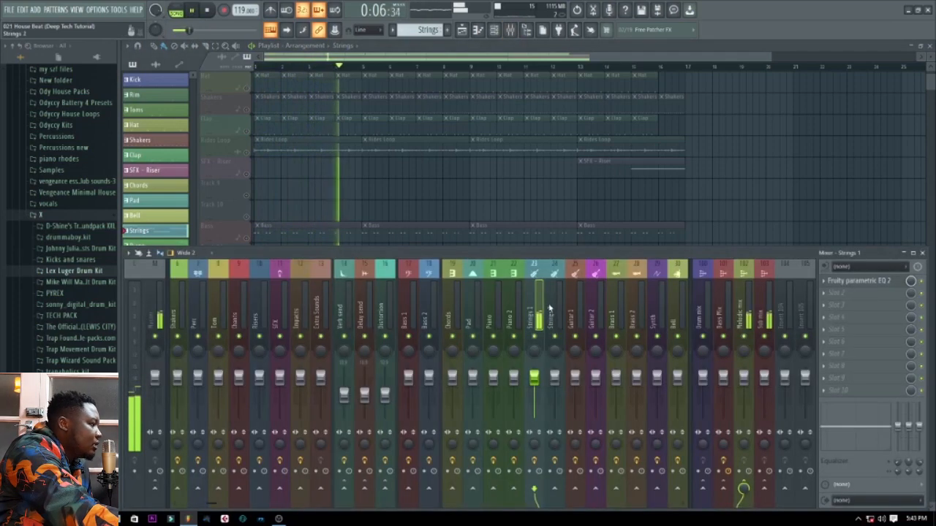
left_click(857, 281)
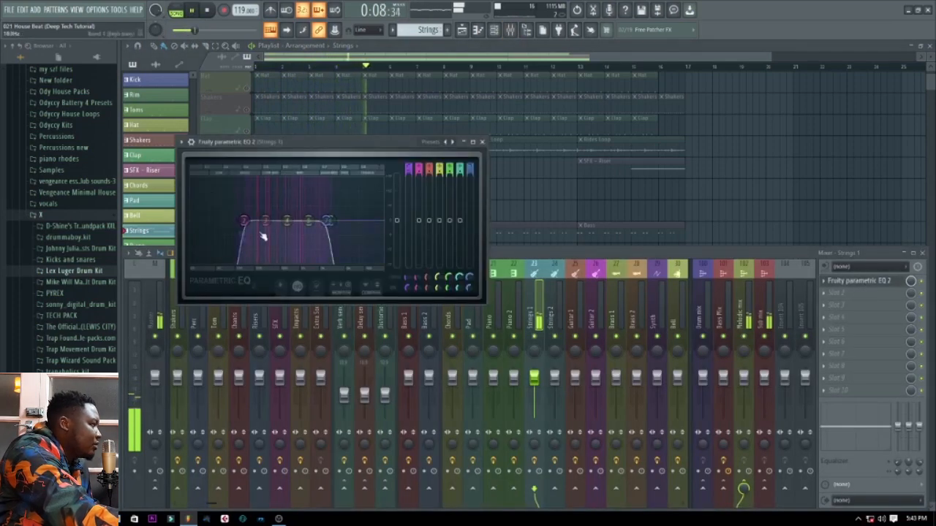
left_click(482, 142)
left_click(208, 13)
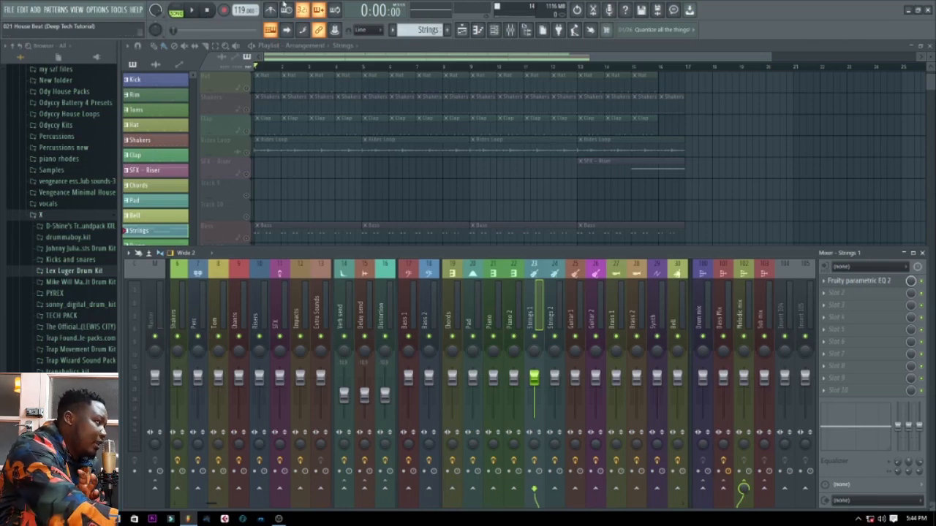
Step: Play the strings while sweeping the low-pass and high-pass cutoffs of the Strings 1 EQ, and close the EQ
left_click(870, 282)
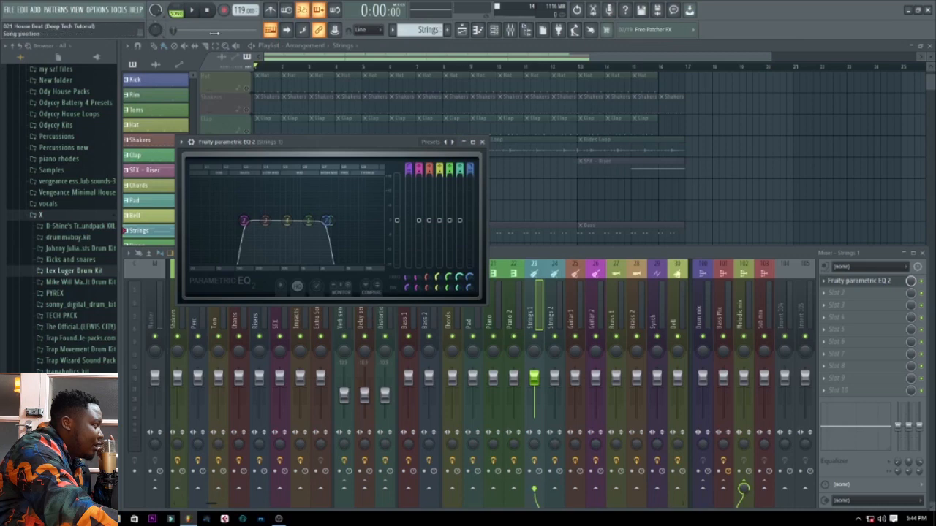
left_click(191, 12)
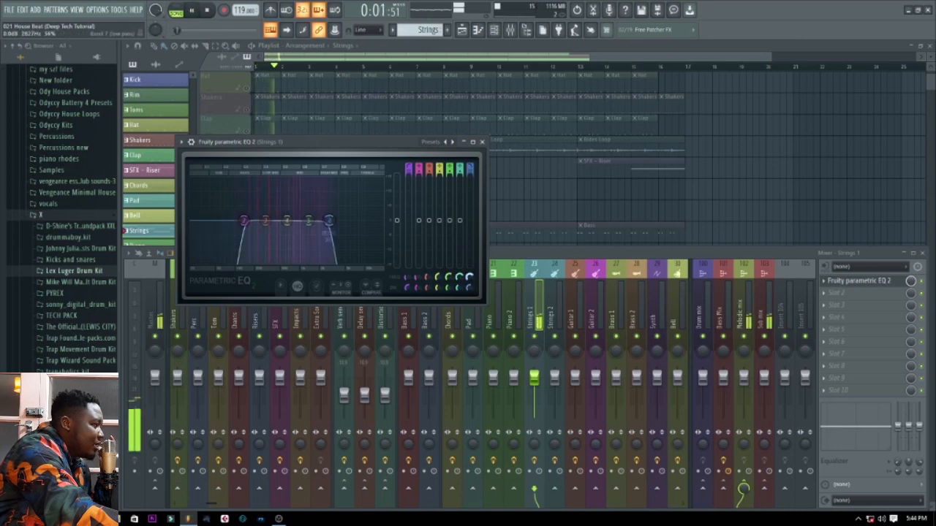
left_click_drag(469, 277, 469, 265)
mouse_move(407, 278)
left_mouse_down()
mouse_move(408, 252)
mouse_move(408, 278)
left_mouse_up()
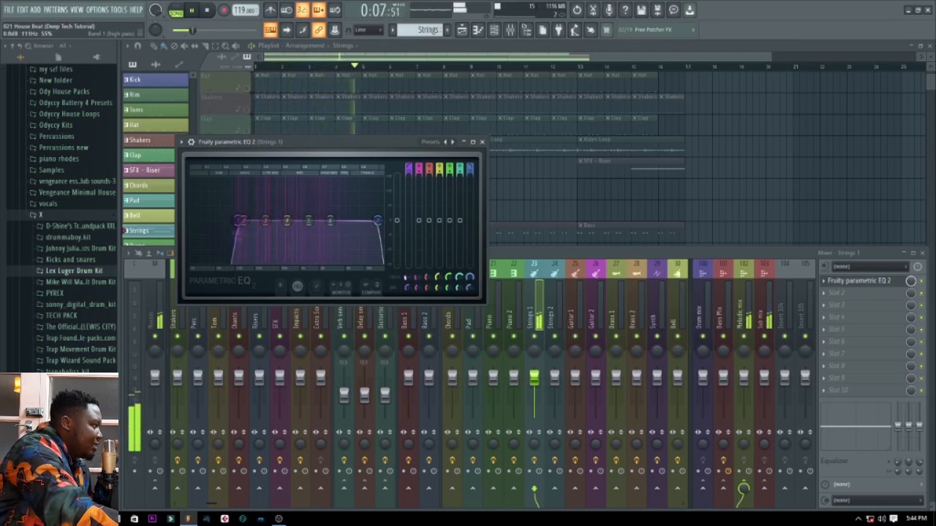
left_click_drag(470, 278, 470, 293)
left_click(482, 142)
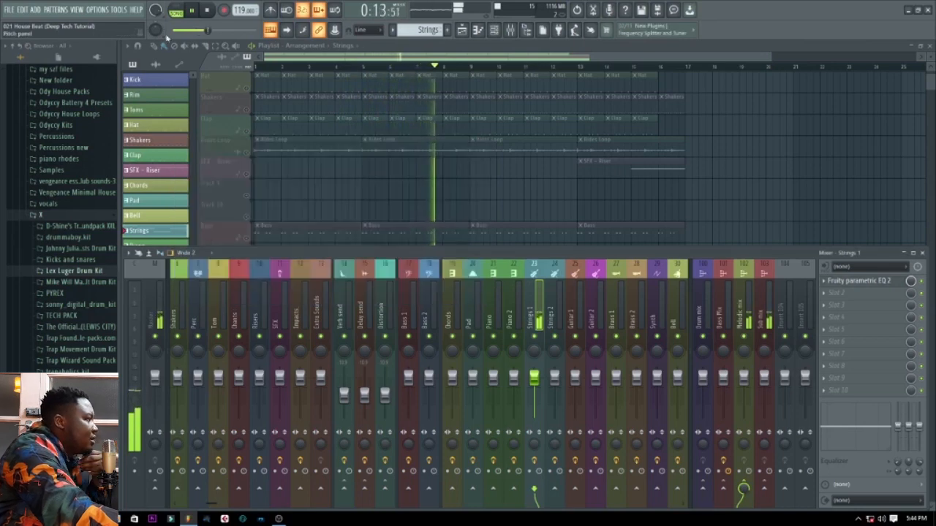
Step: Unmute the Bell, Pad and Chords tracks in the playlist while the strings play, and stop playback
key("F9")
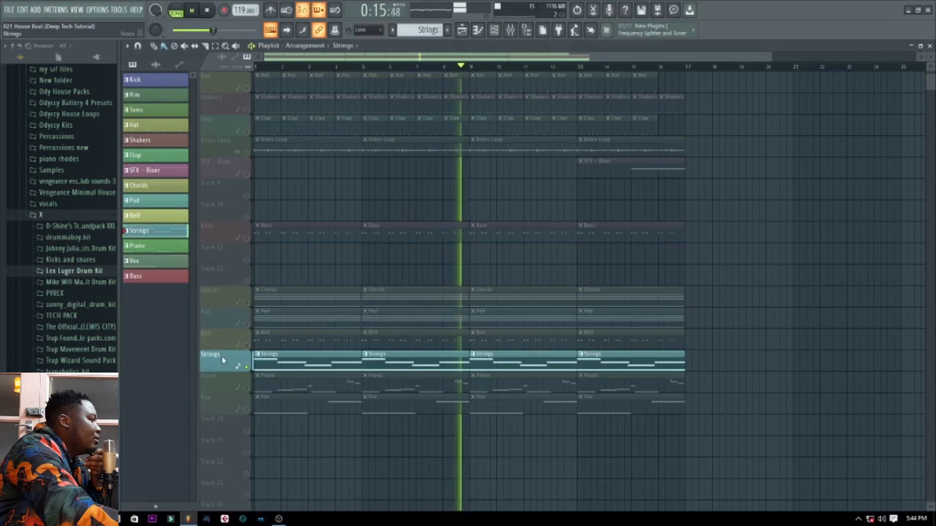
left_click(246, 344)
left_click(246, 323)
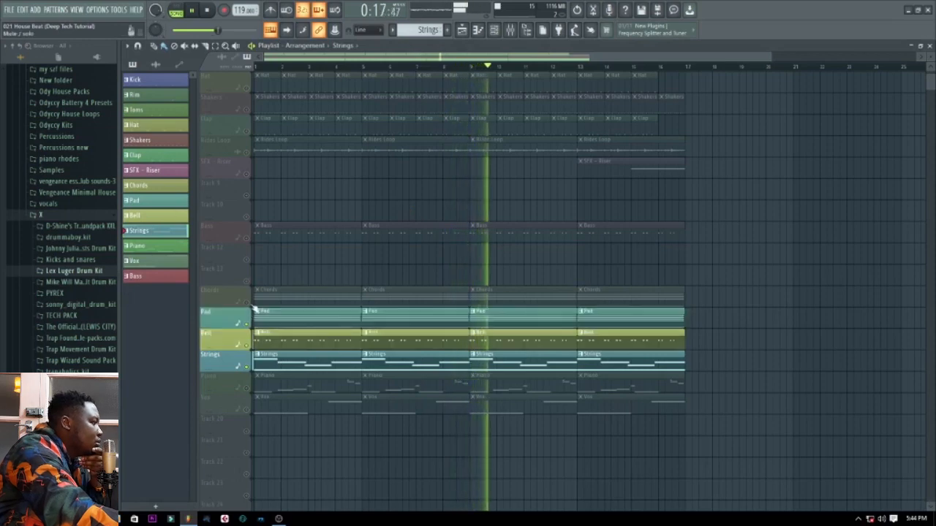
left_click(247, 303)
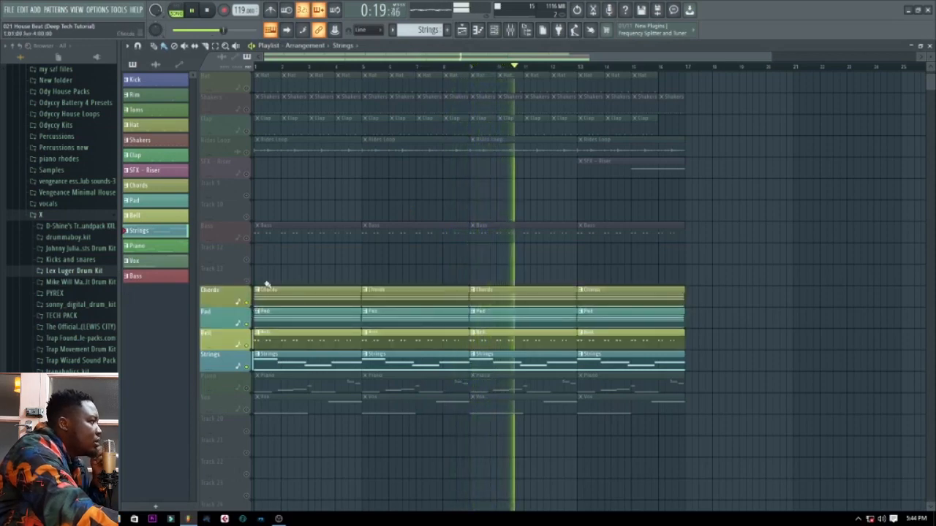
left_click(209, 11)
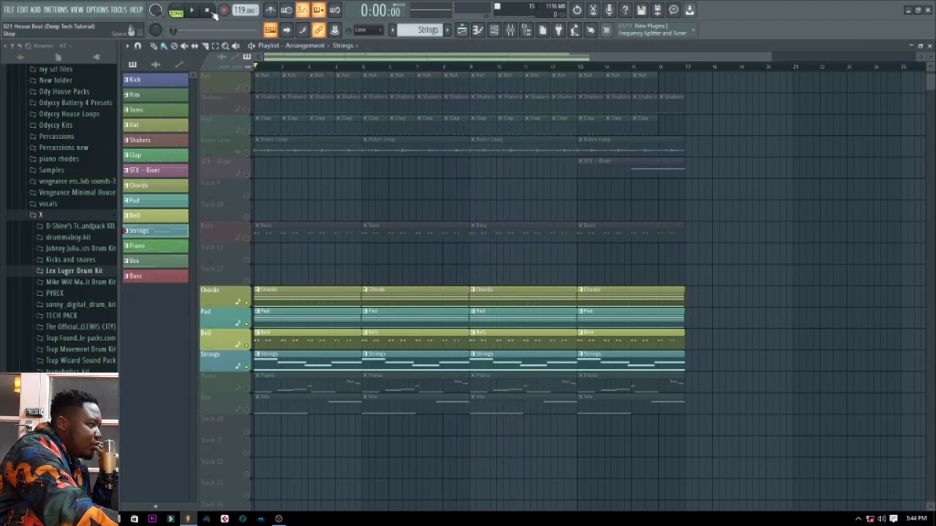
scroll(341, 170, "up", 3)
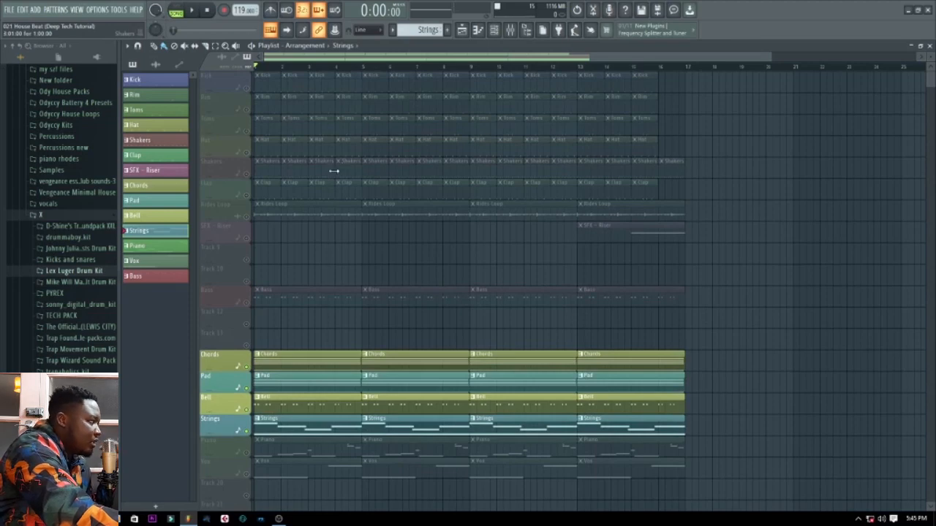
left_click(929, 47)
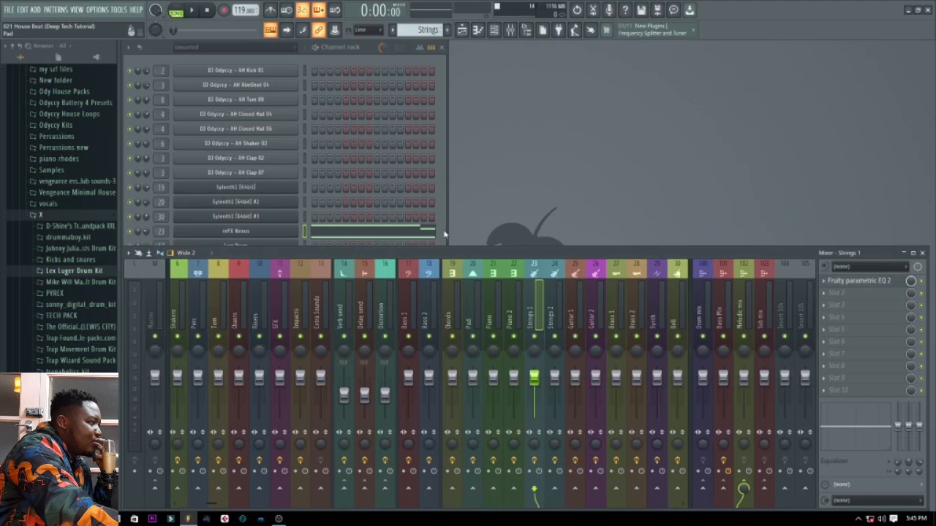
left_click(443, 234)
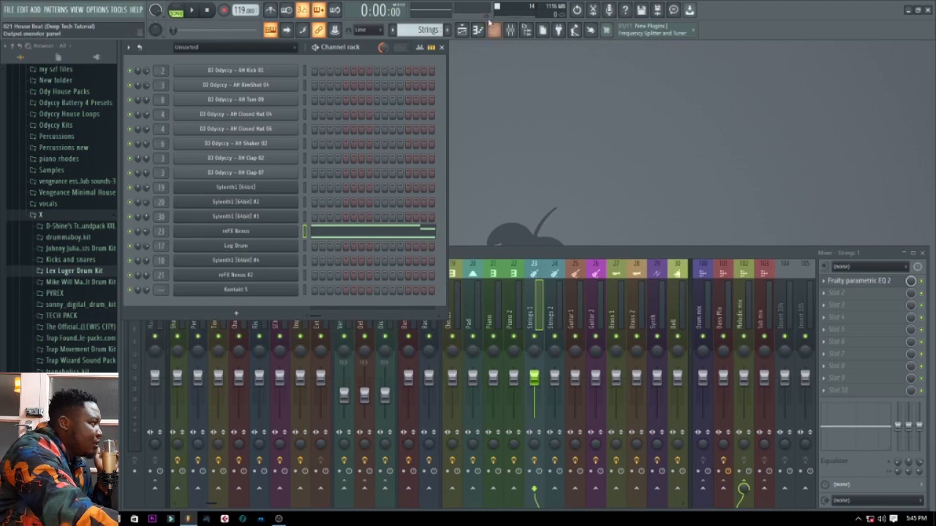
left_click(461, 29)
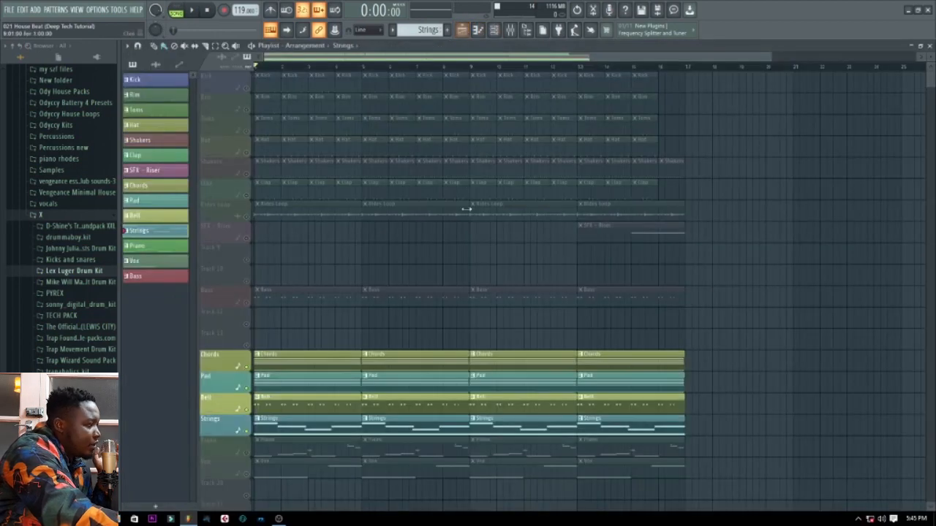
Step: Select the Piano pattern, unmute the Piano track in the playlist and start playback
left_click(164, 246)
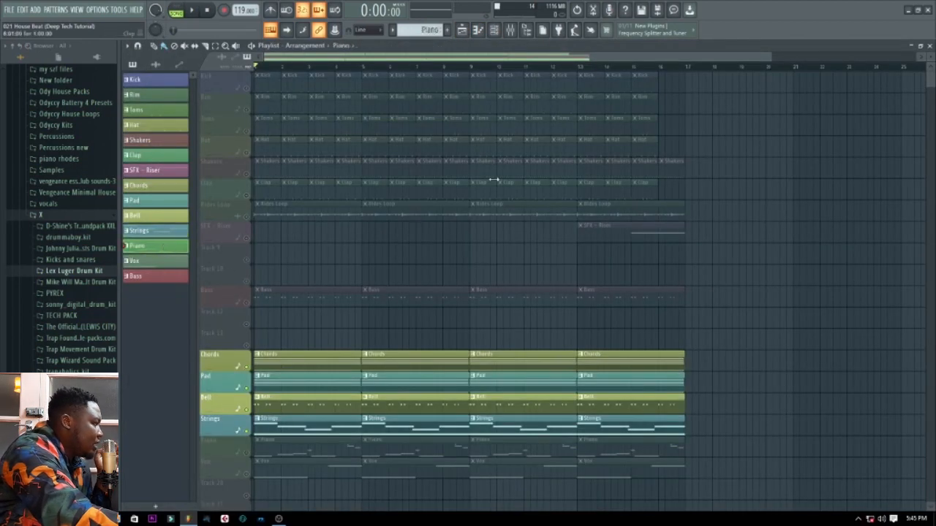
left_click(929, 45)
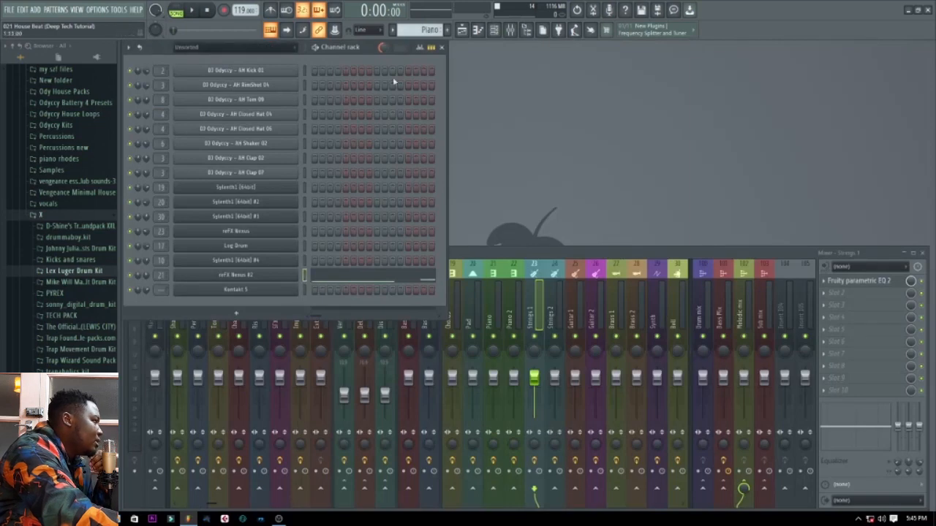
left_click(461, 29)
scroll(280, 407, "down", 2)
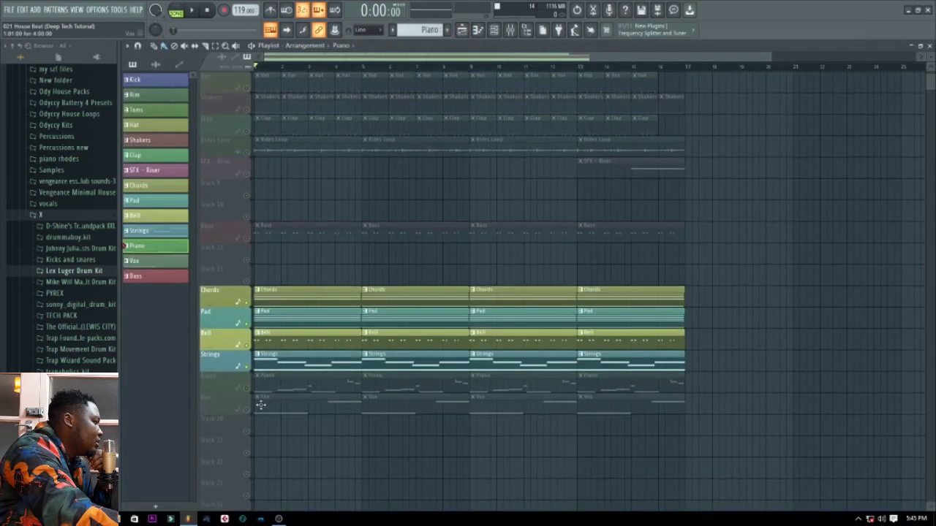
left_click(191, 9)
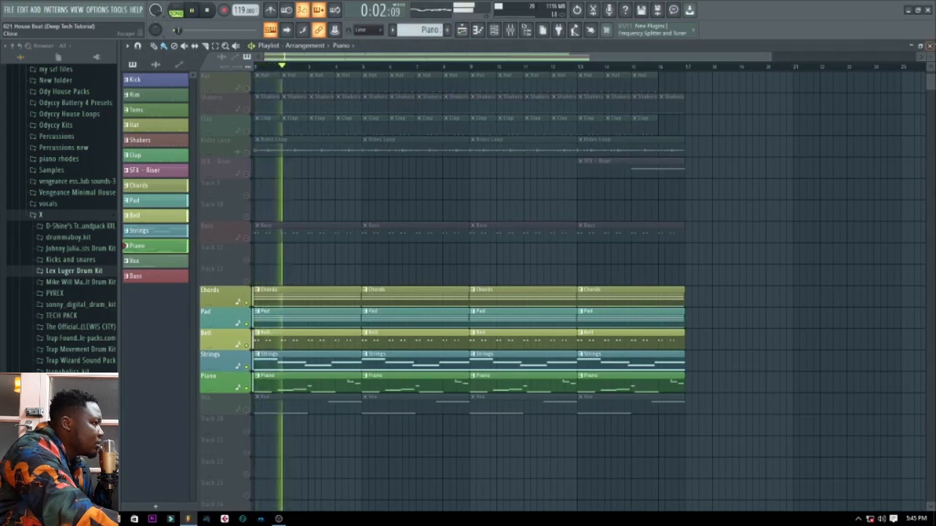
Step: Examine the preset of the Piano channel's reFX Nexus #2, stop playback and close the synth
left_click(929, 46)
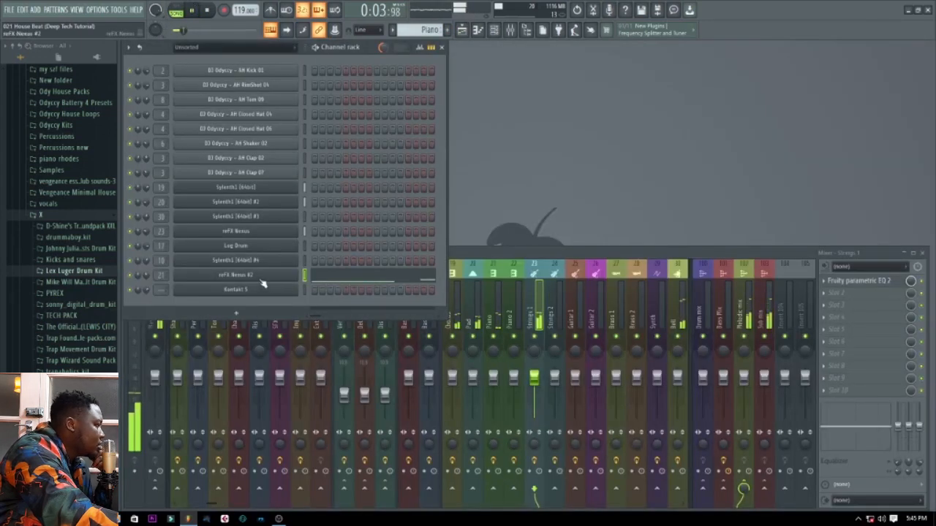
left_click(235, 275)
left_click(208, 10)
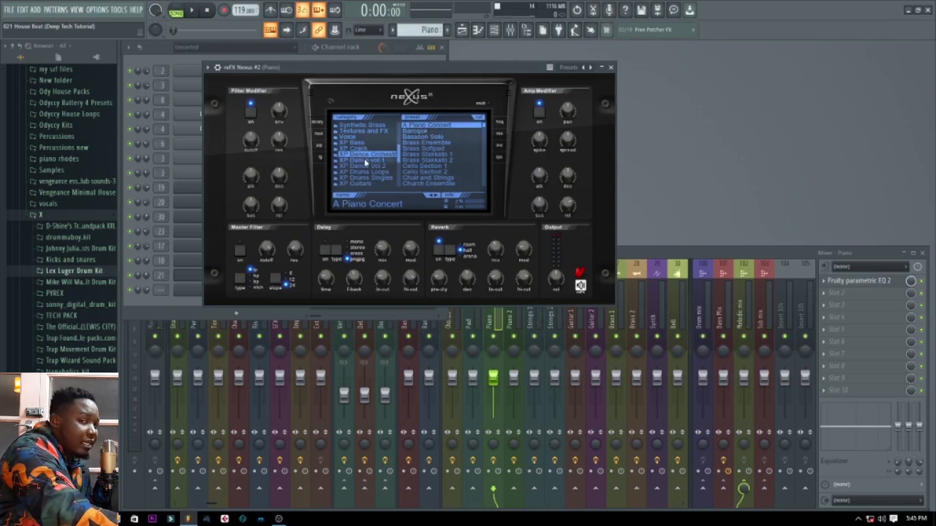
left_click(610, 67)
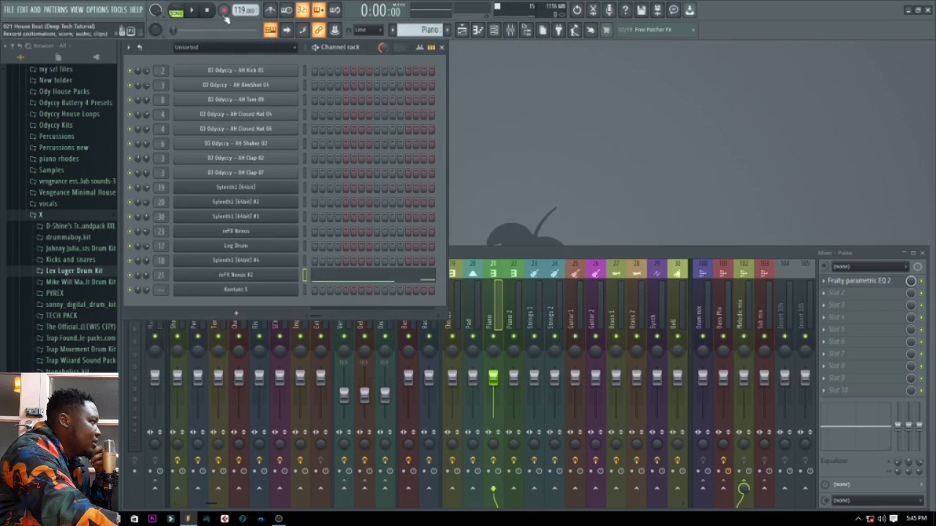
Step: Play the arrangement while examining the Piano melody in the piano roll, then close it and stop playback
key("space")
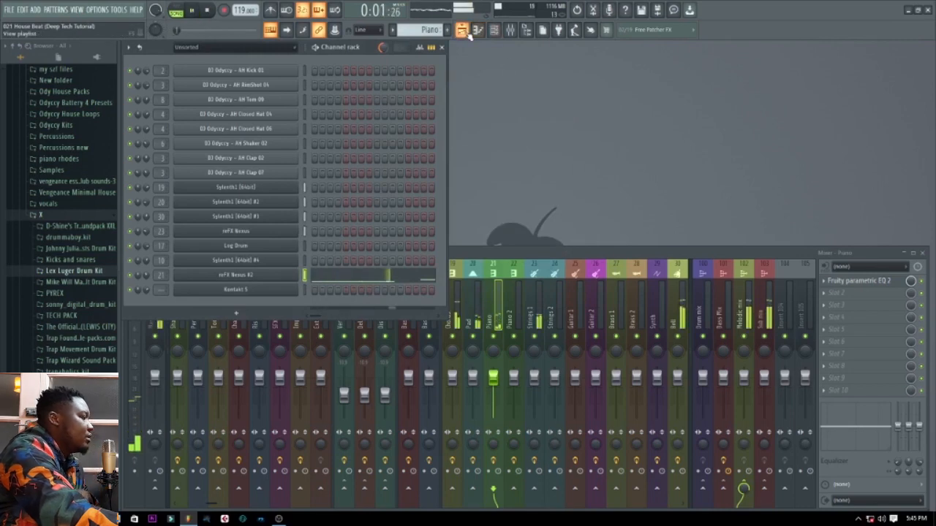
left_click(389, 279)
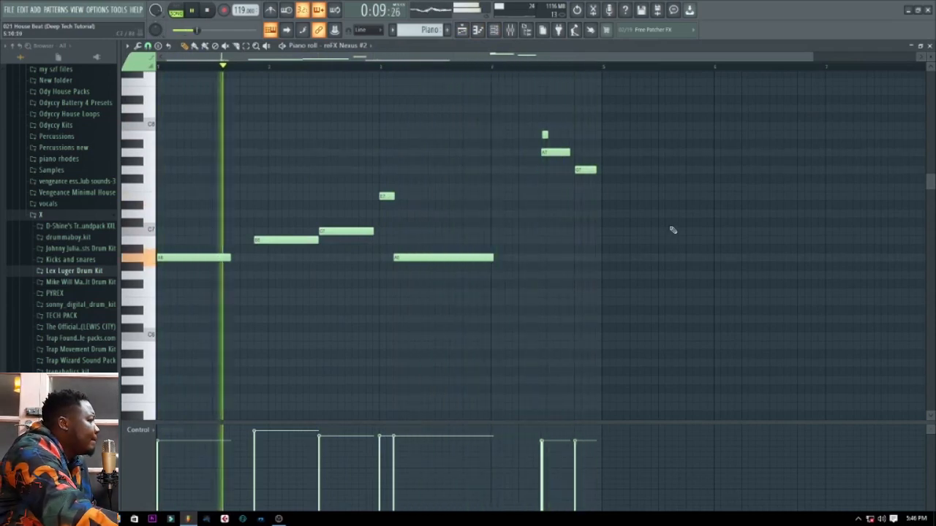
left_click(929, 45)
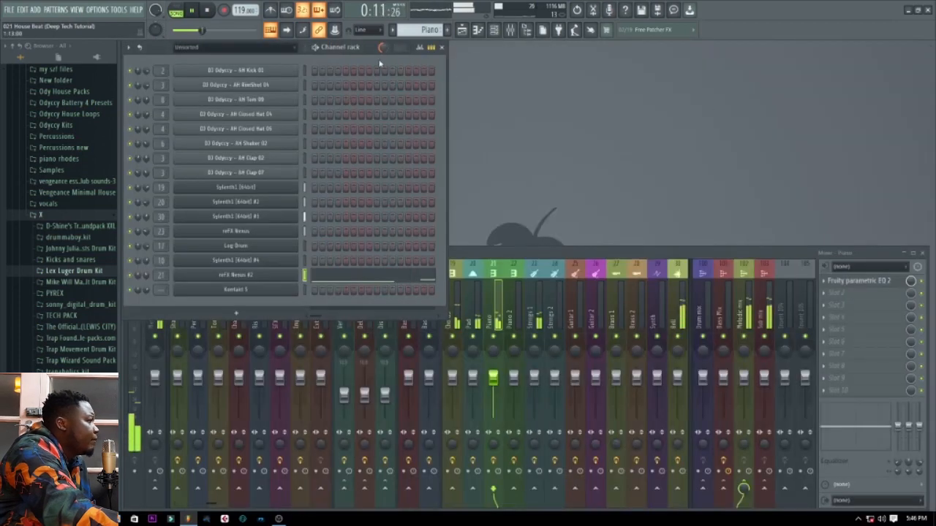
left_click(214, 13)
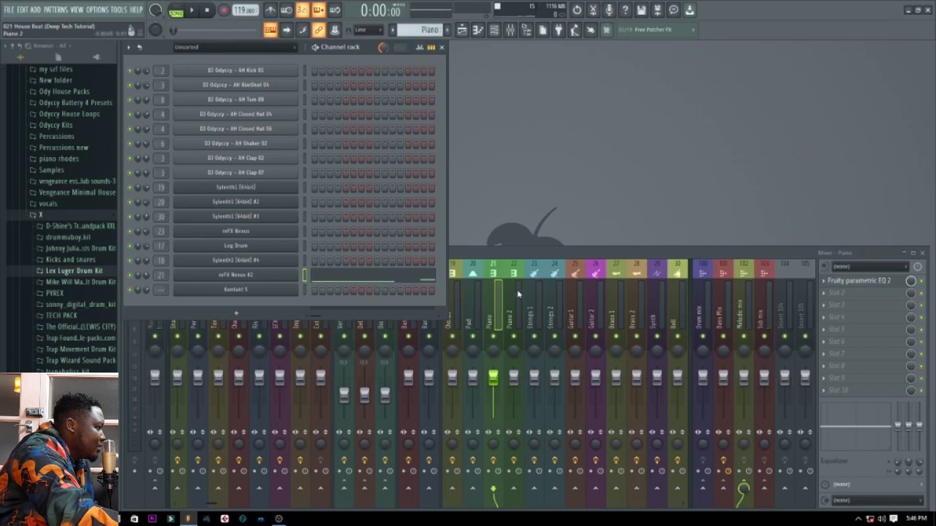
Step: Examine the Fruity parametric EQ 2 curve on the Piano mixer track and close it
left_click(859, 281)
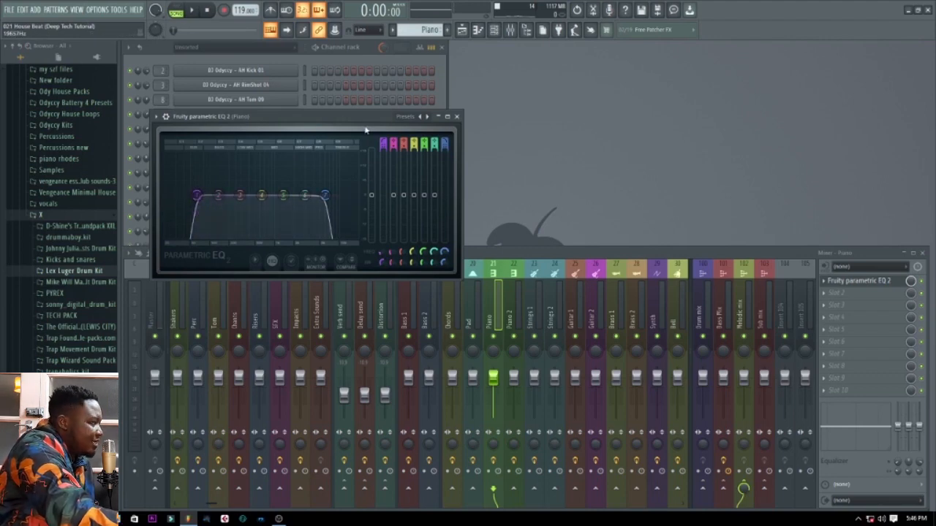
left_click(456, 117)
left_click(441, 173)
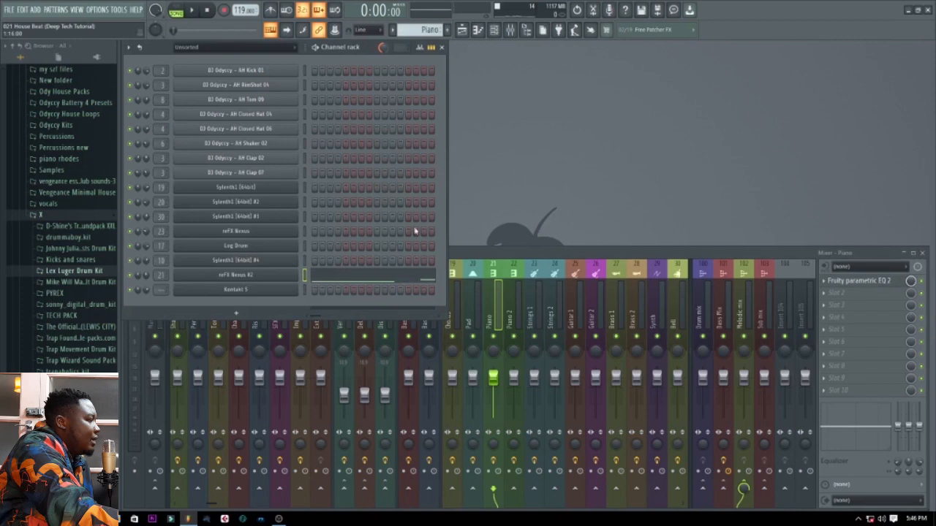
Step: Unmute the Vox track in the playlist and select the Vox pattern
left_click(462, 30)
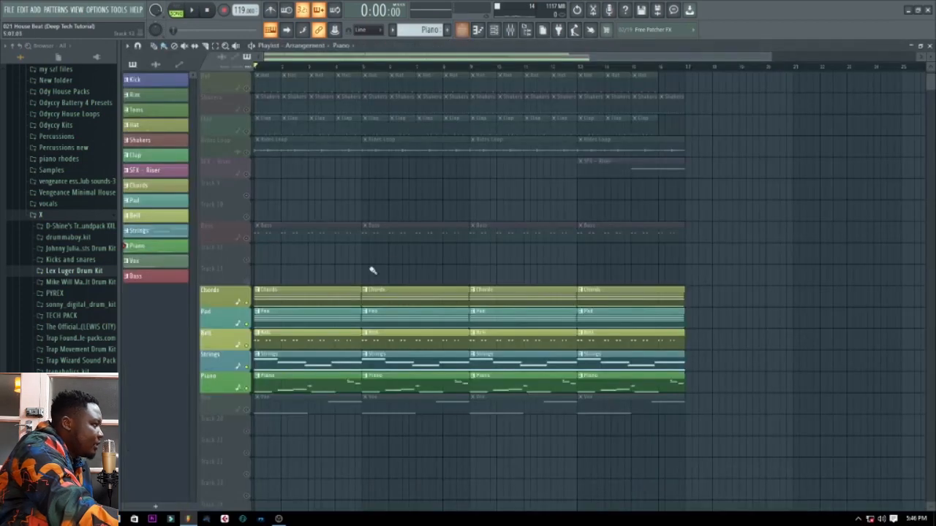
left_click(248, 412)
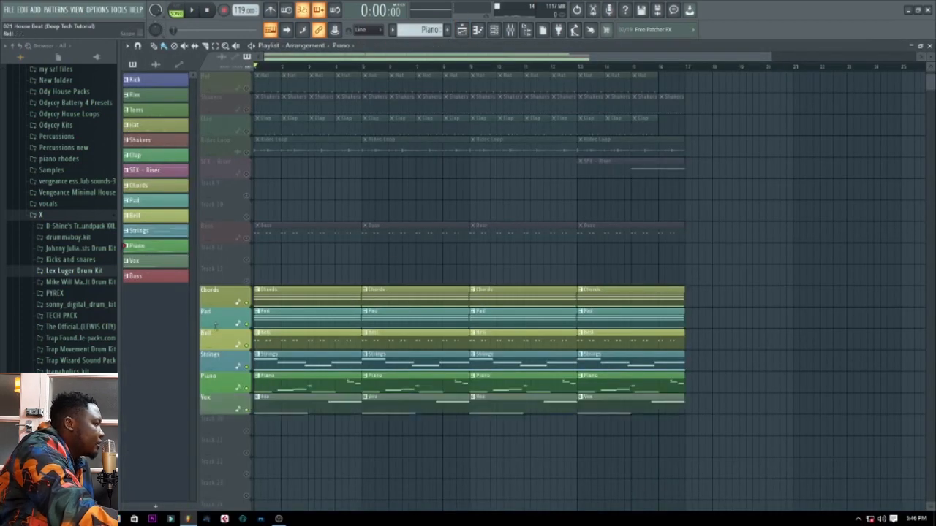
left_click(171, 262)
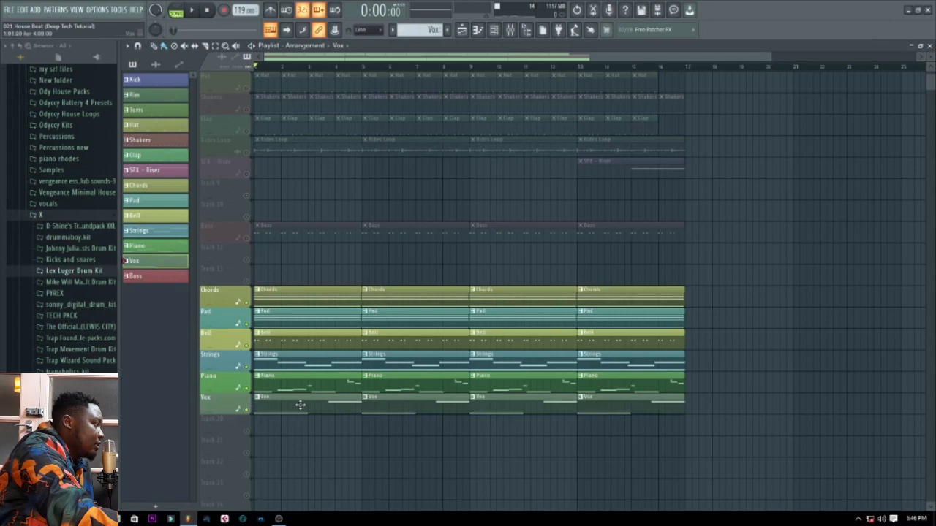
Step: Open the Vox channel's Kontakt 5 and examine the EXHALE preset while playing the Vox pattern alone
left_click(929, 46)
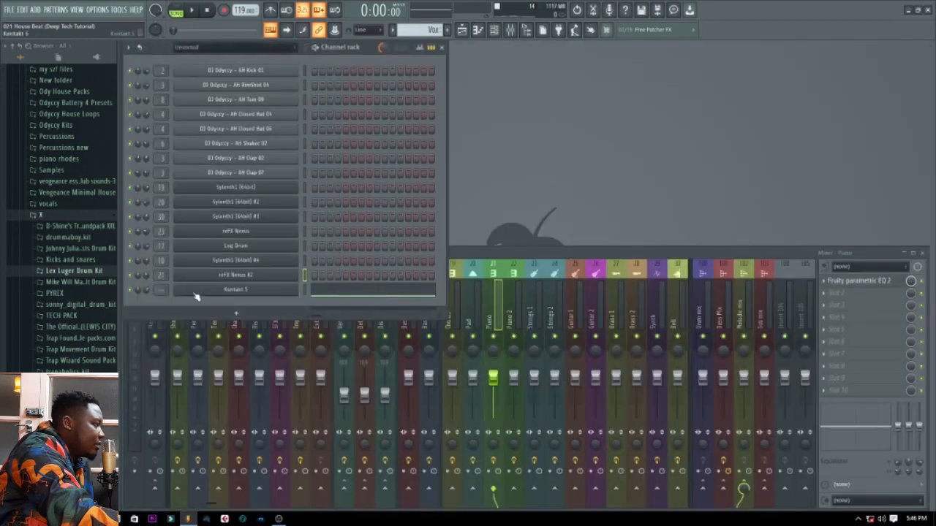
left_click(249, 291)
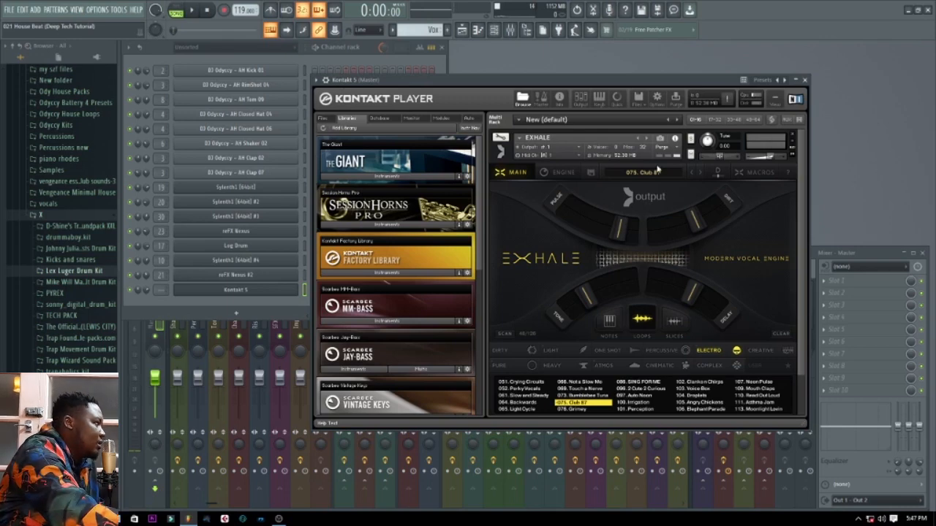
left_click(193, 11)
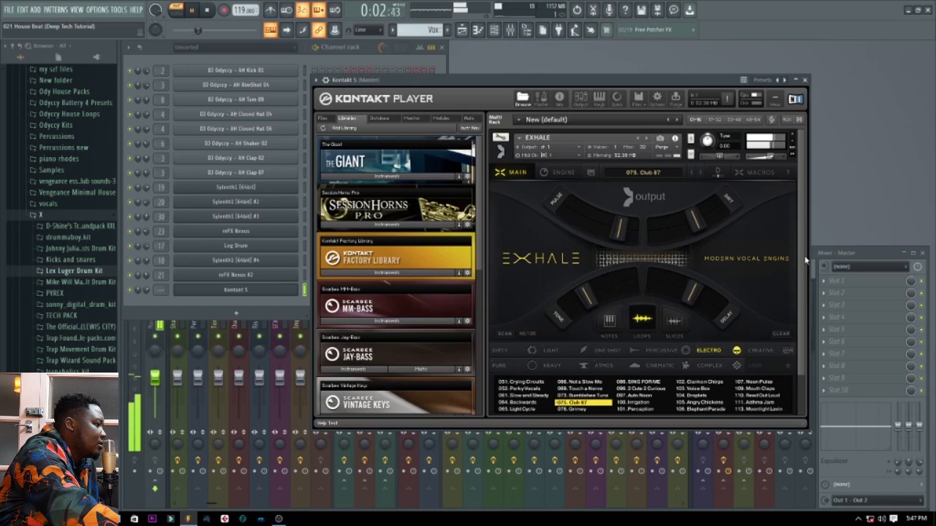
left_click_drag(801, 259, 800, 359)
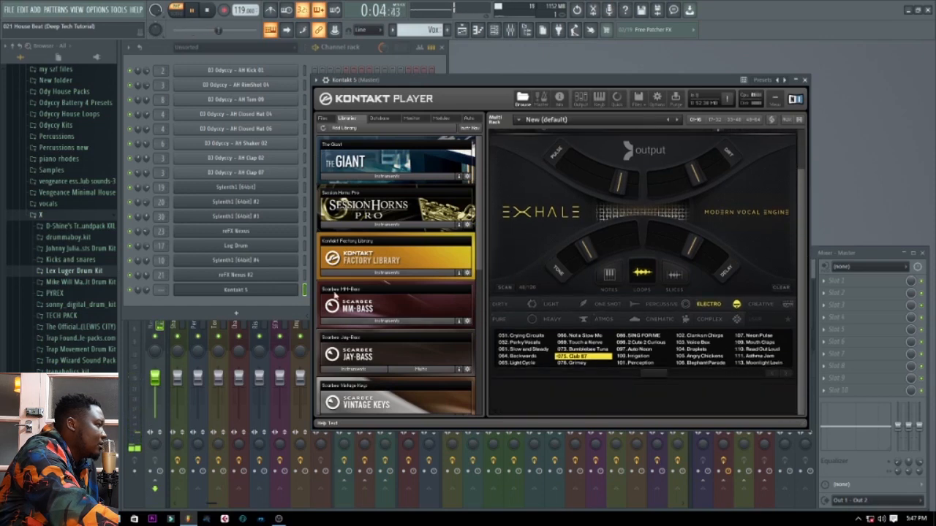
Step: Examine the Vox notes in the Kontakt 5 piano roll, stop playback and close Kontakt
left_click(280, 302)
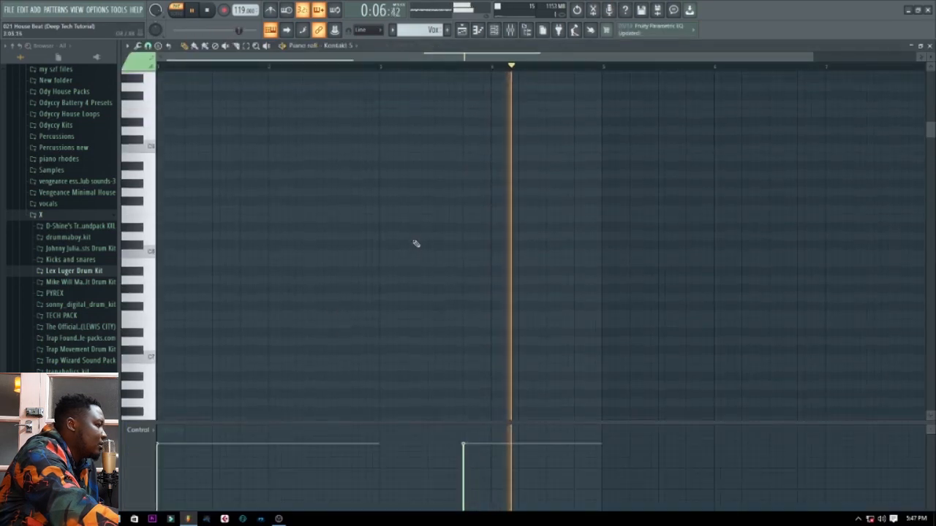
scroll(416, 245, "down", 5)
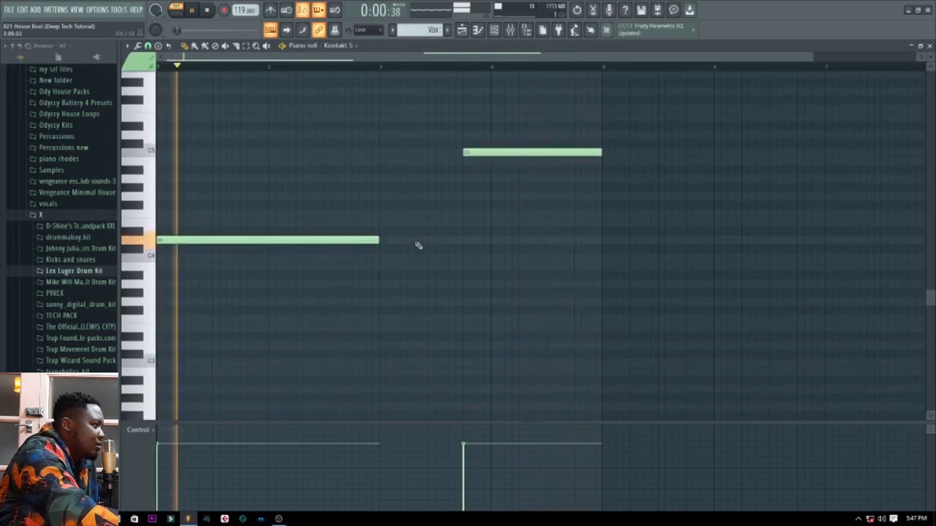
left_click(929, 46)
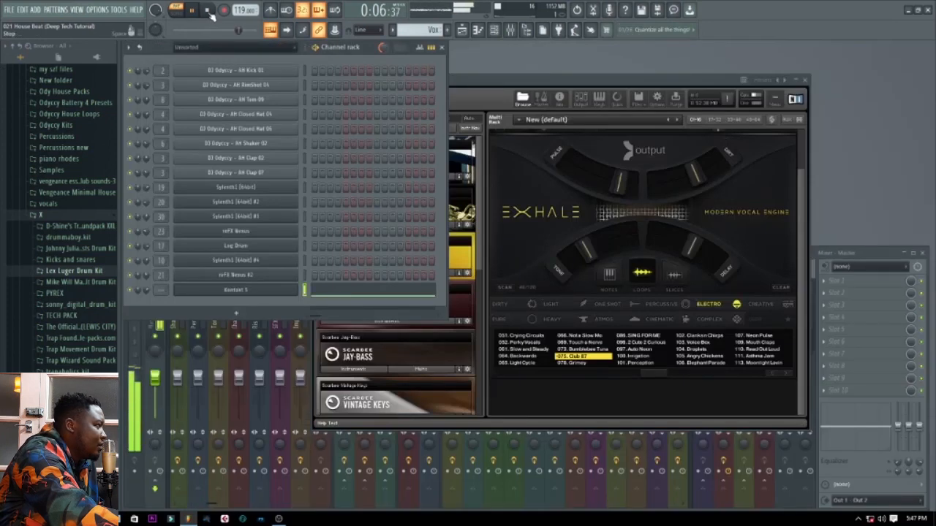
left_click(209, 11)
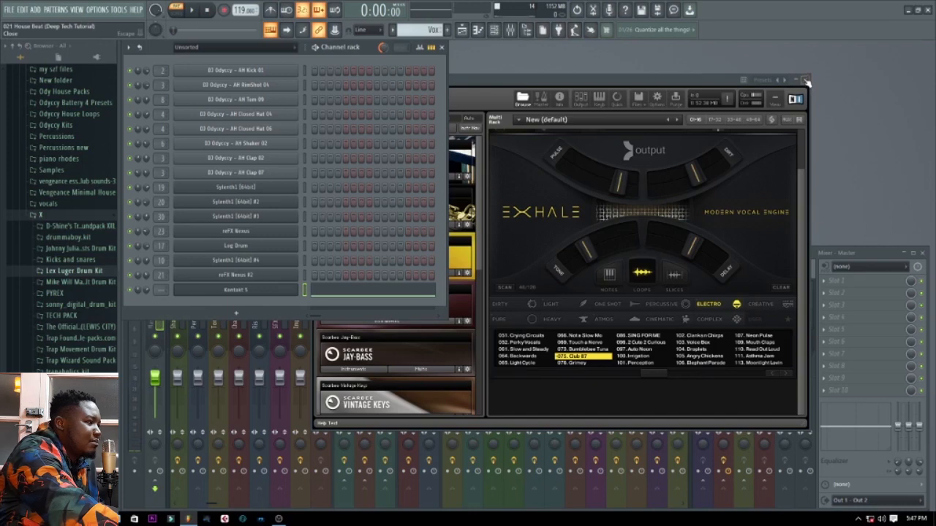
left_click(806, 80)
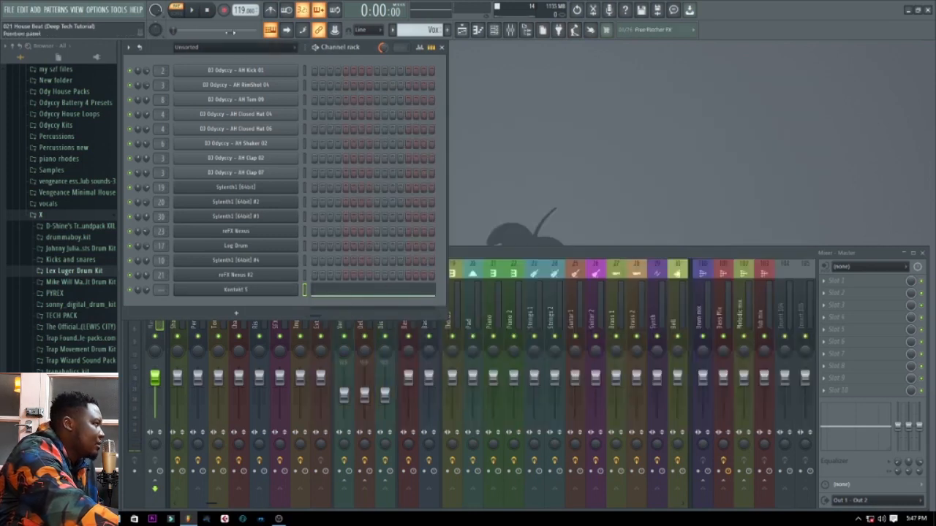
Step: Switch playback to song mode and play the arrangement from the playlist with the Vox layer included
key("l")
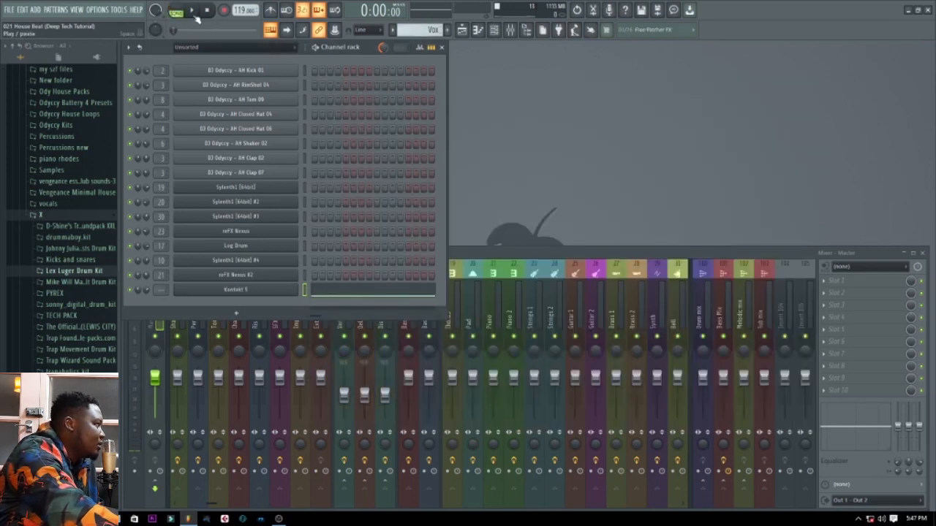
left_click(462, 29)
left_click(192, 11)
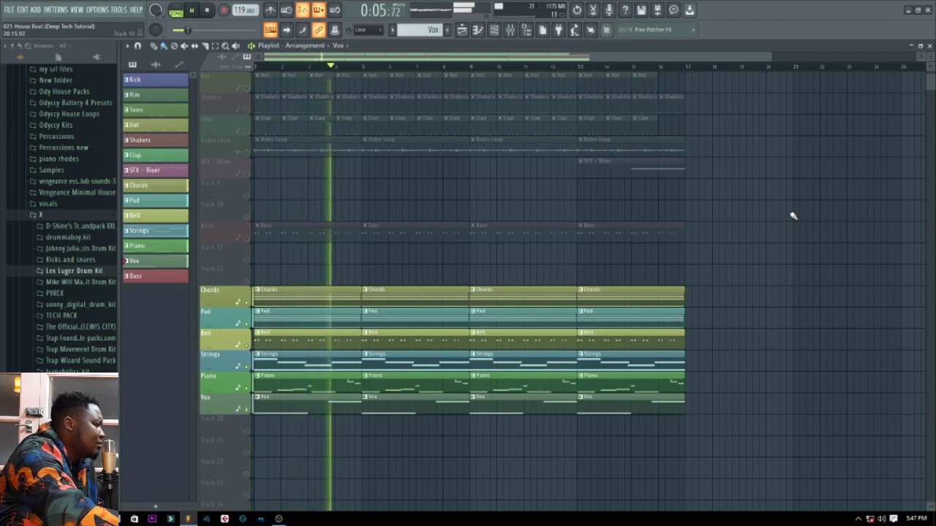
Step: Stop playback, close the playlist and open the Vox channel's Kontakt 5 with the EXHALE instrument
left_click(929, 46)
key("space")
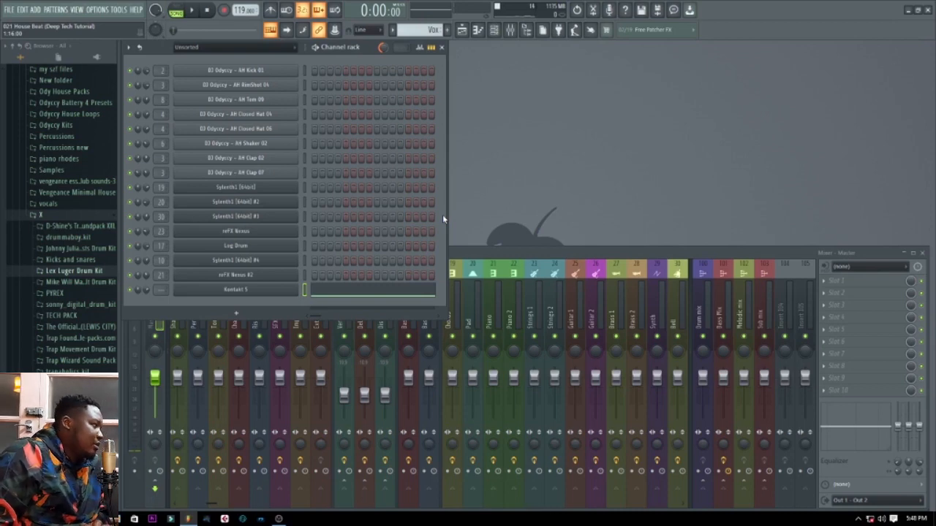
left_click(261, 291)
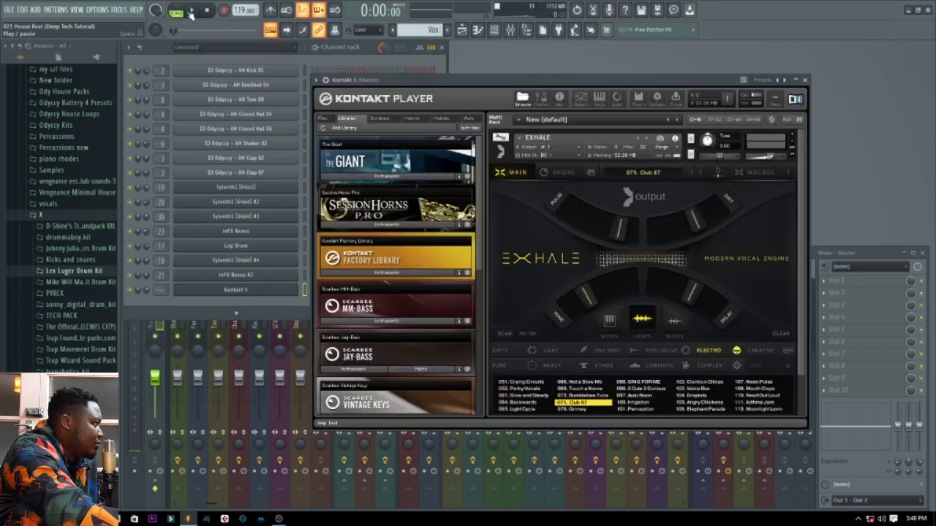
Step: Sweep EXHALE's Pulse macro to its outer end and back while the arrangement plays, closing Kontakt 5 and stopping playback at the end
key("space")
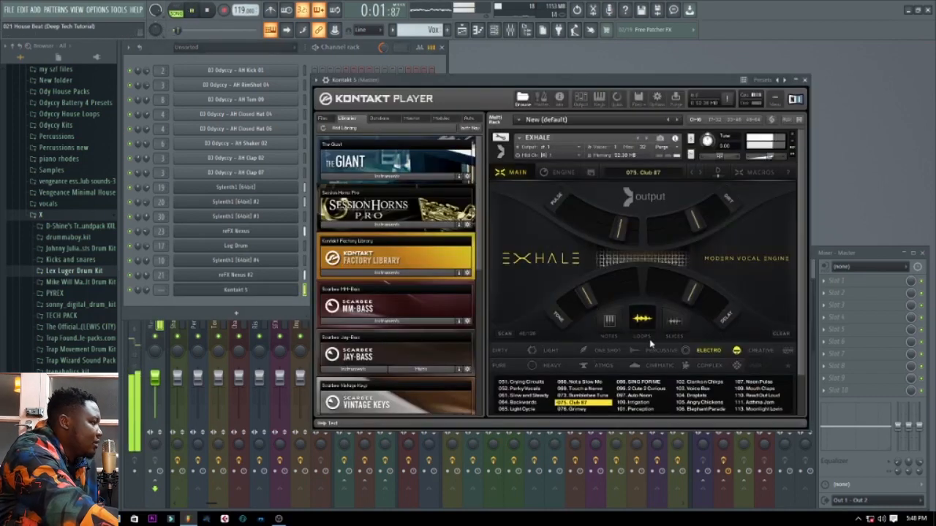
left_click_drag(620, 229, 538, 202)
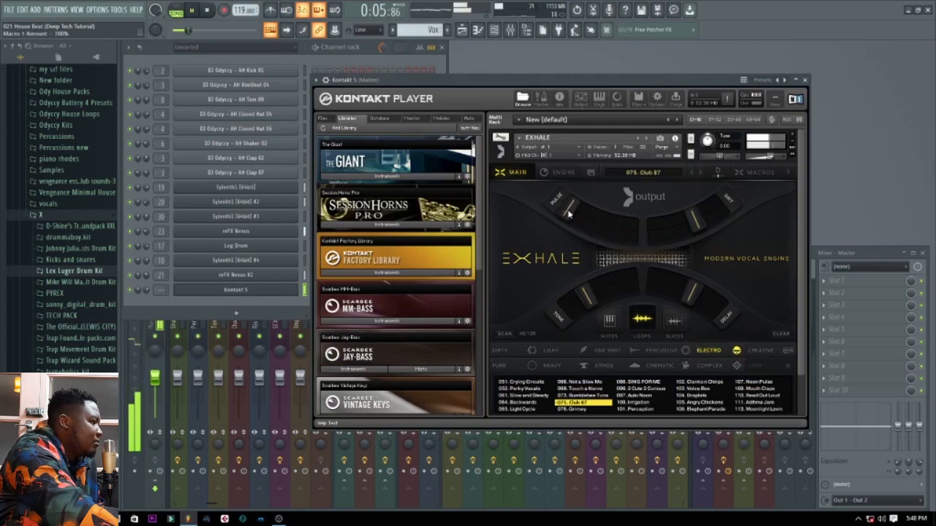
left_click_drag(569, 213, 662, 243)
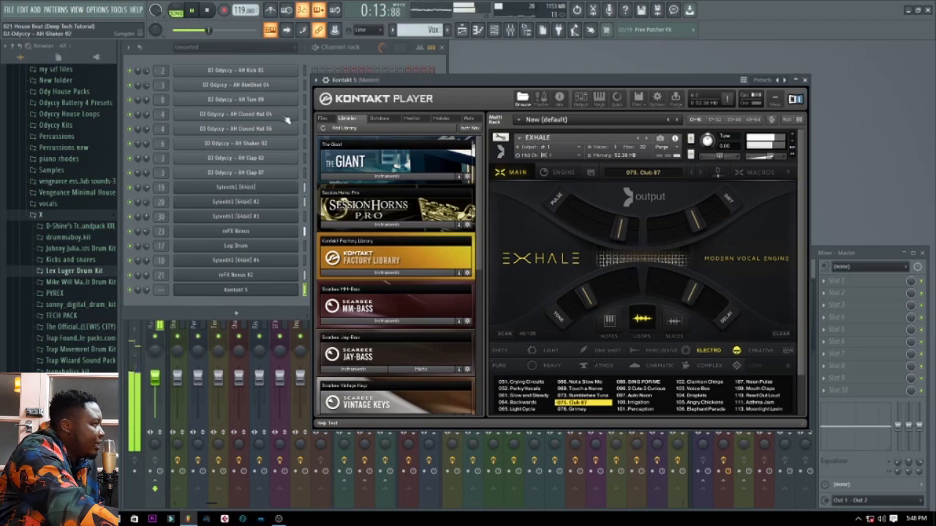
left_click(805, 82)
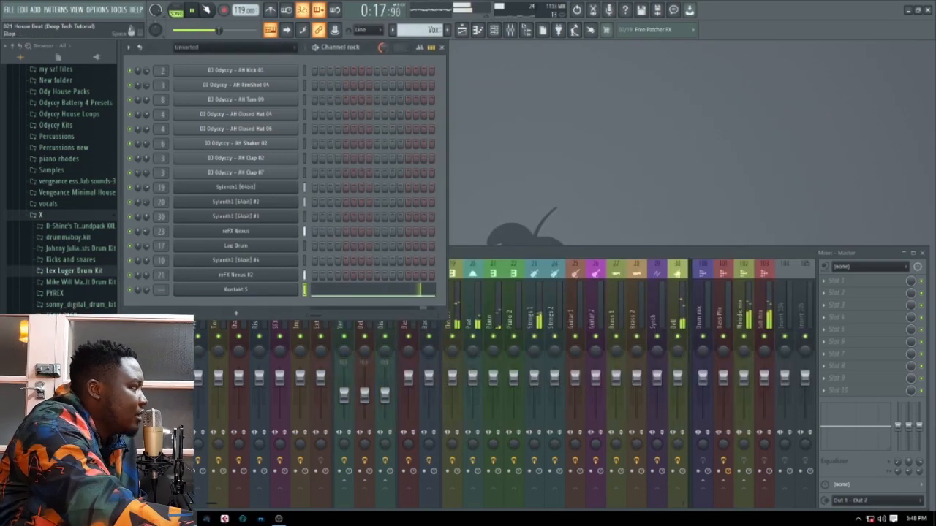
key("space")
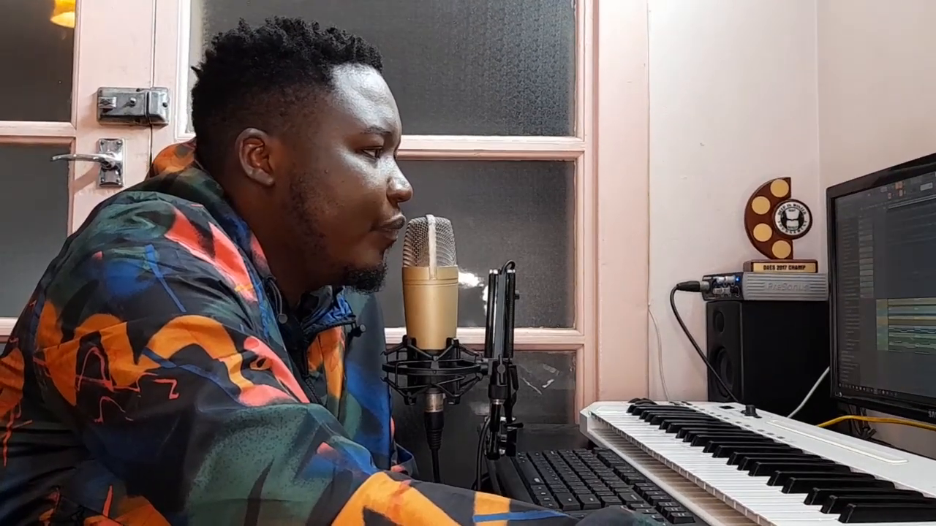